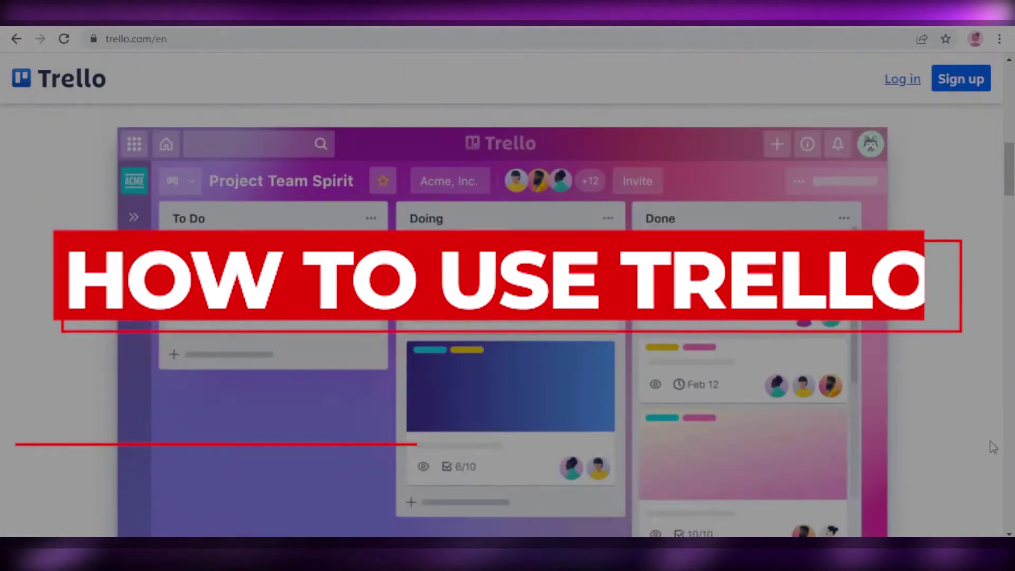
# - Scroll through the Trello landing page and return to the top
pyautogui.scroll(-15, 994, 455)
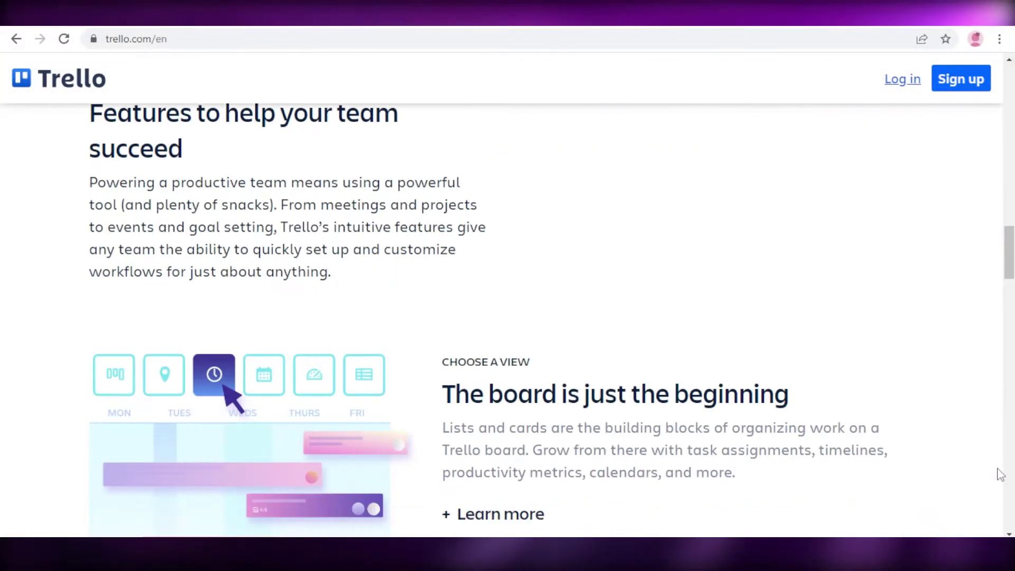
pyautogui.scroll(-14, 1000, 474)
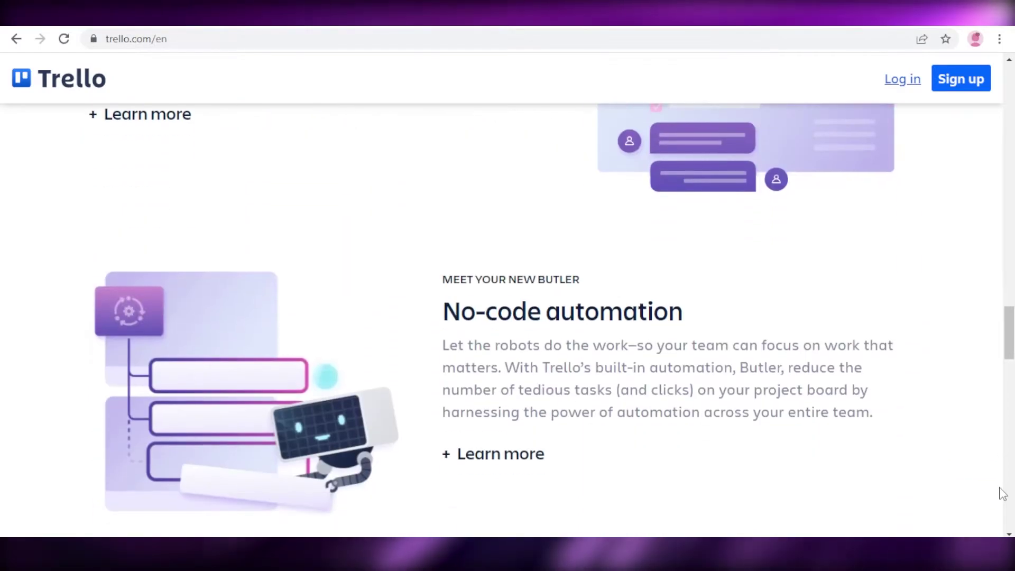
pyautogui.scroll(-12, 1001, 497)
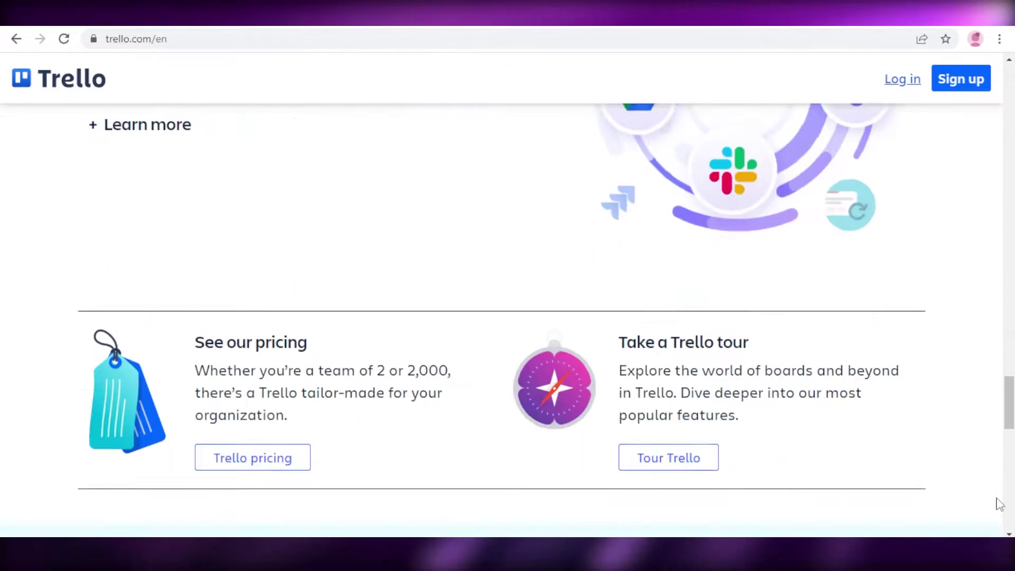
pyautogui.scroll(-4, 999, 503)
pyautogui.scroll(7, 1002, 507)
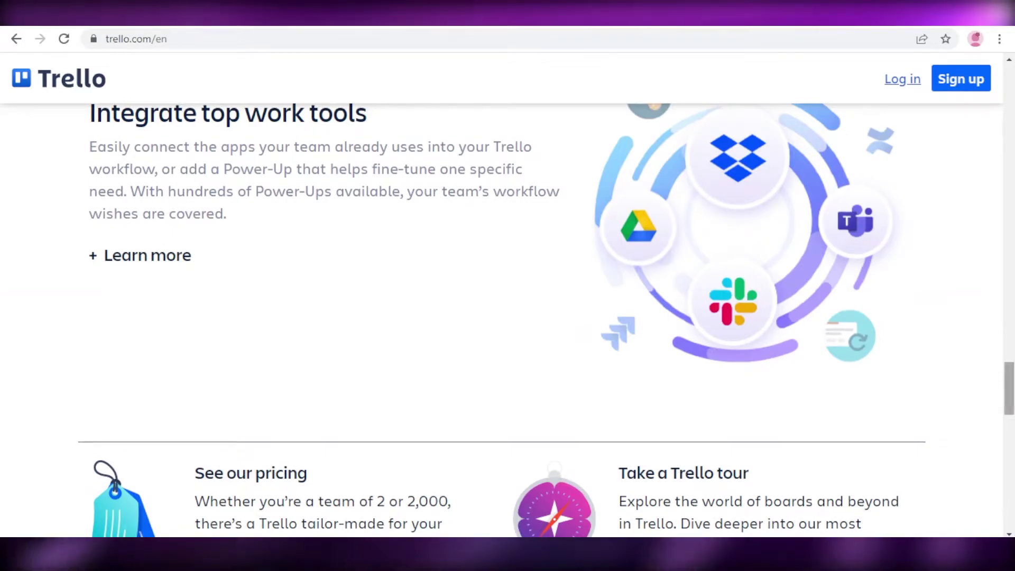
pyautogui.press('Home')
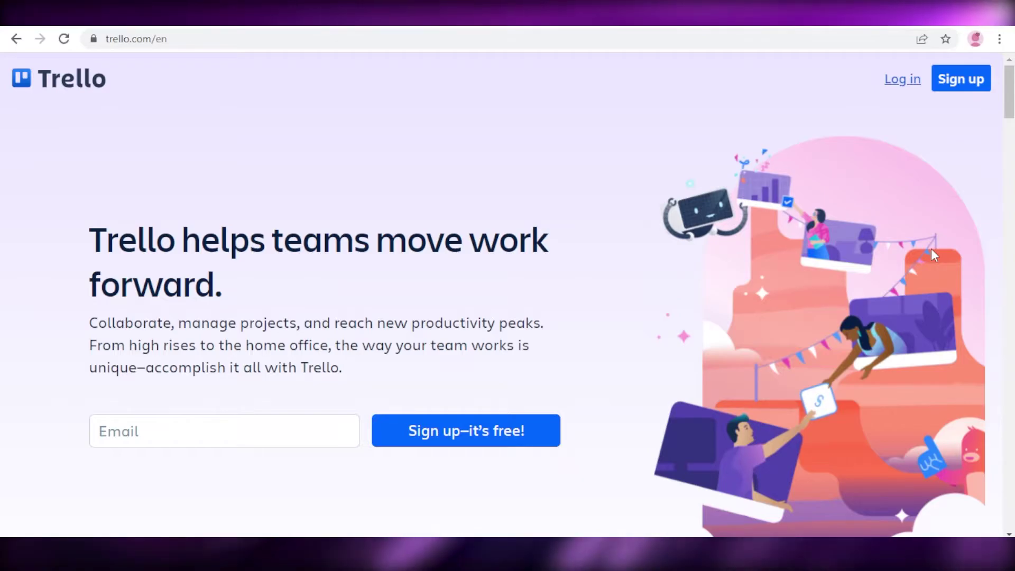
# - Sign up from the landing page to reach the account's boards page
pyautogui.click(215, 442)
pyautogui.click(672, 276)
pyautogui.scroll(-2, 672, 276)
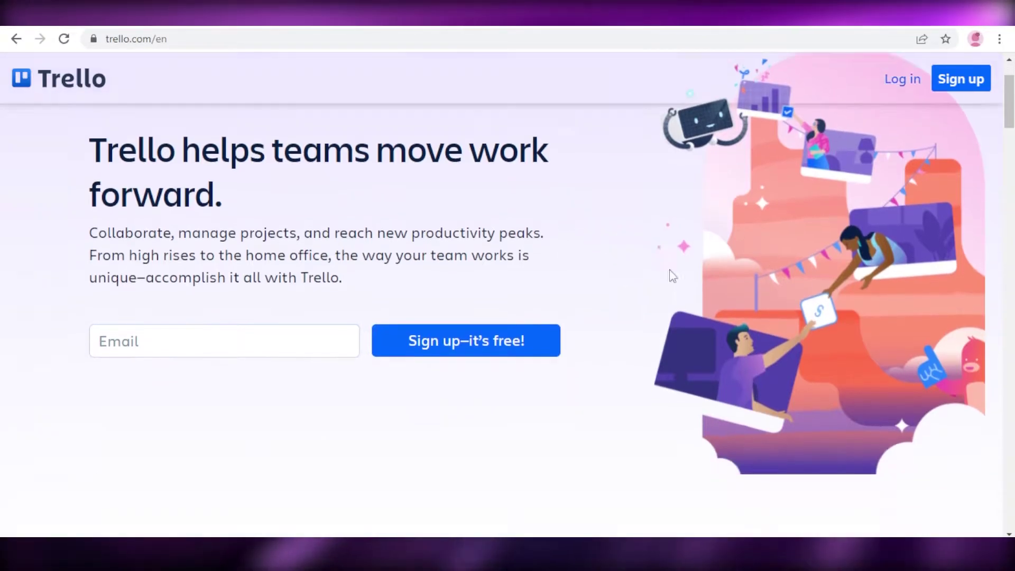
pyautogui.scroll(-1, 672, 276)
pyautogui.click(960, 78)
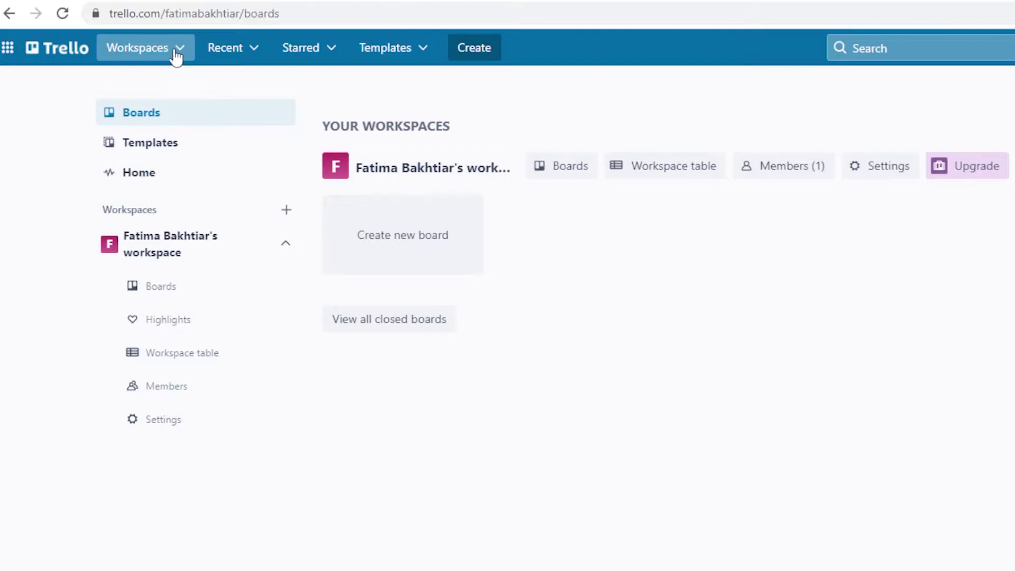
# - Glance at the Recent, Starred and Templates menus, then go to the Home page
pyautogui.click(217, 58)
pyautogui.click(291, 58)
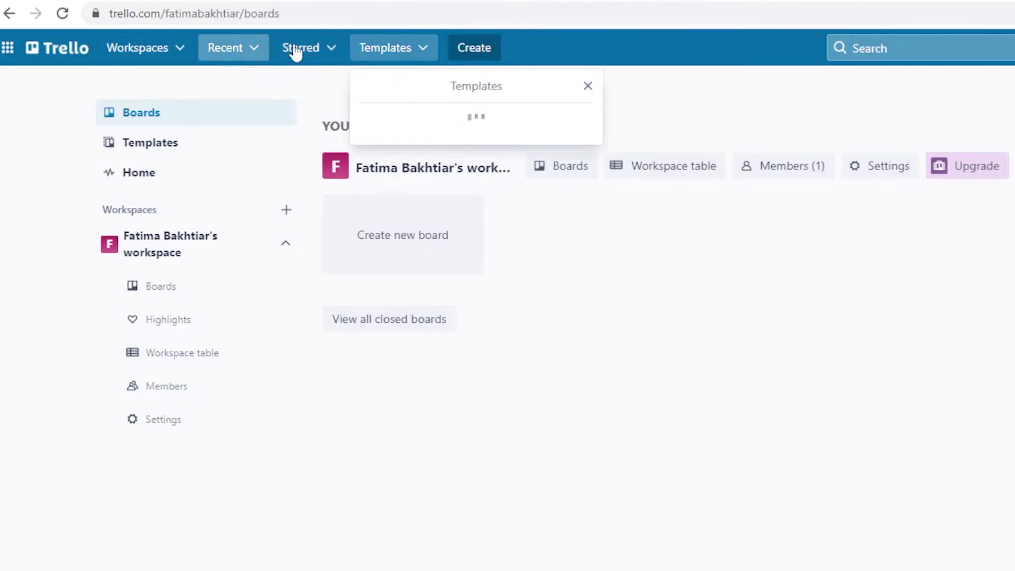
pyautogui.click(294, 50)
pyautogui.click(652, 80)
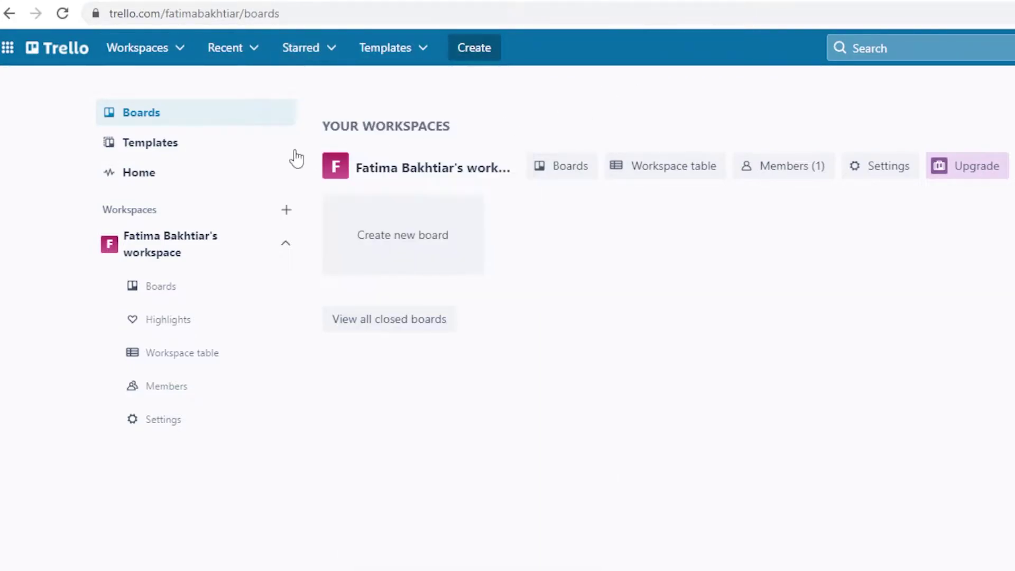
pyautogui.click(180, 171)
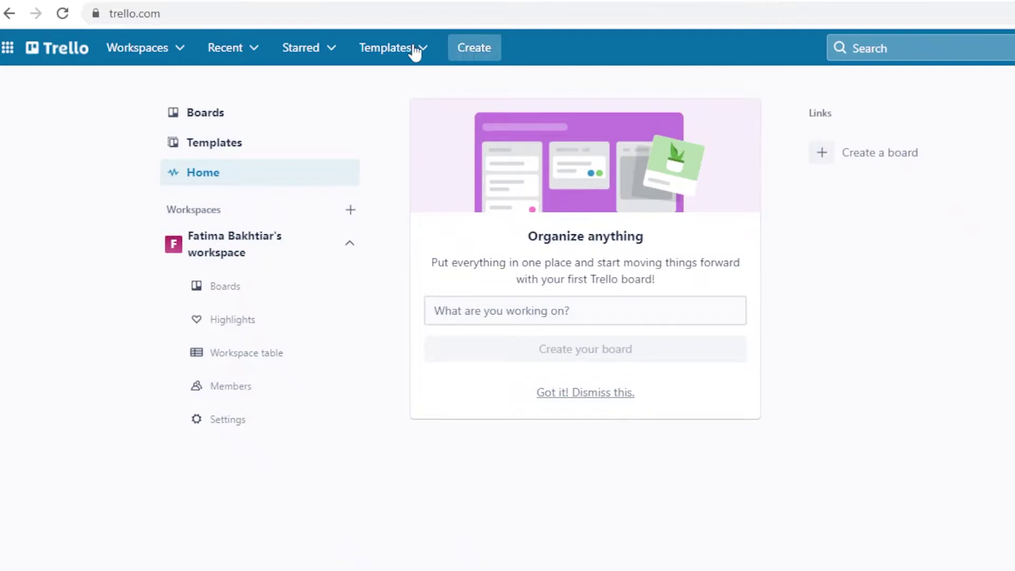
# - Dismiss the Organize anything card and bring up the Create menu
pyautogui.click(600, 401)
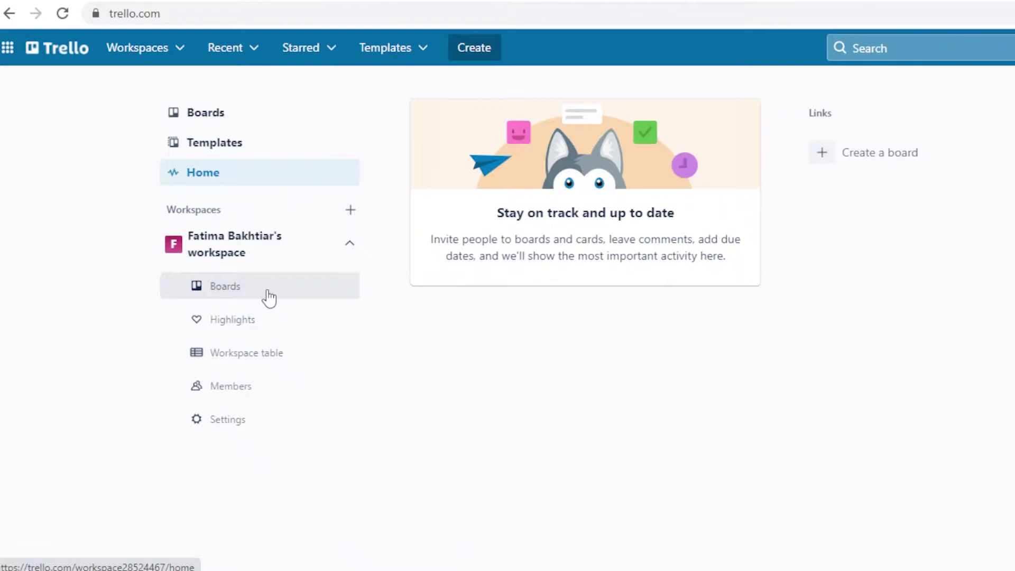
pyautogui.click(482, 51)
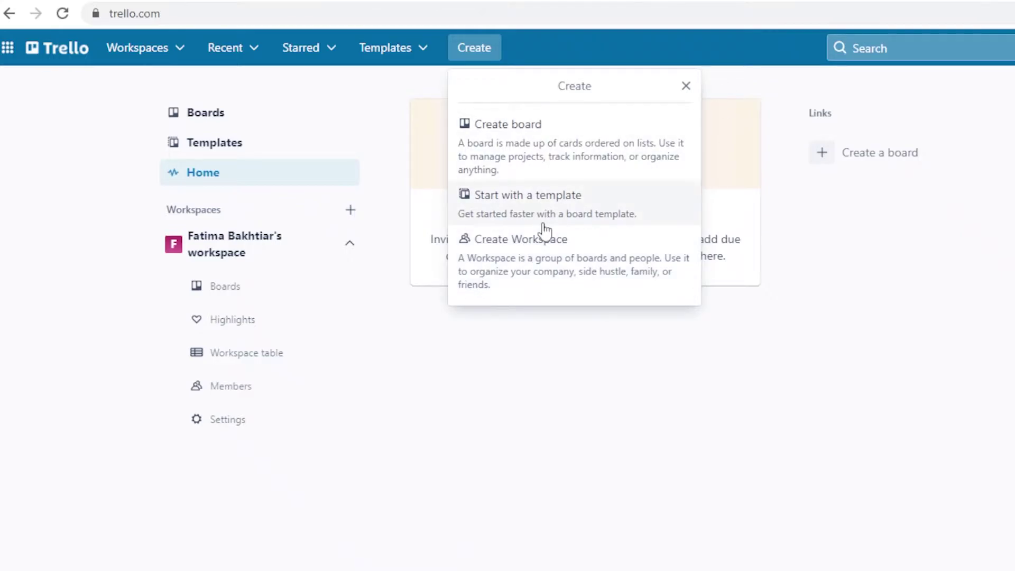
# - Name the new workspace PET RESCUE, set its type to Small Business, and continue
pyautogui.press('Escape')
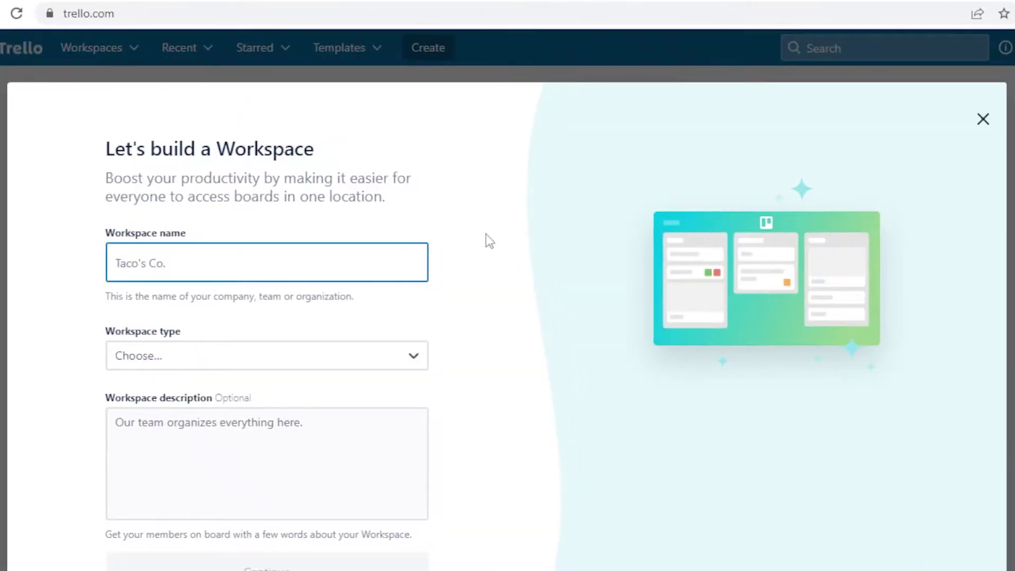
pyautogui.write('A')
pyautogui.press('BackSpace')
pyautogui.write('PET RESCUE')
pyautogui.click(145, 355)
pyautogui.scroll(-1, 279, 336)
pyautogui.scroll(-1, 317, 415)
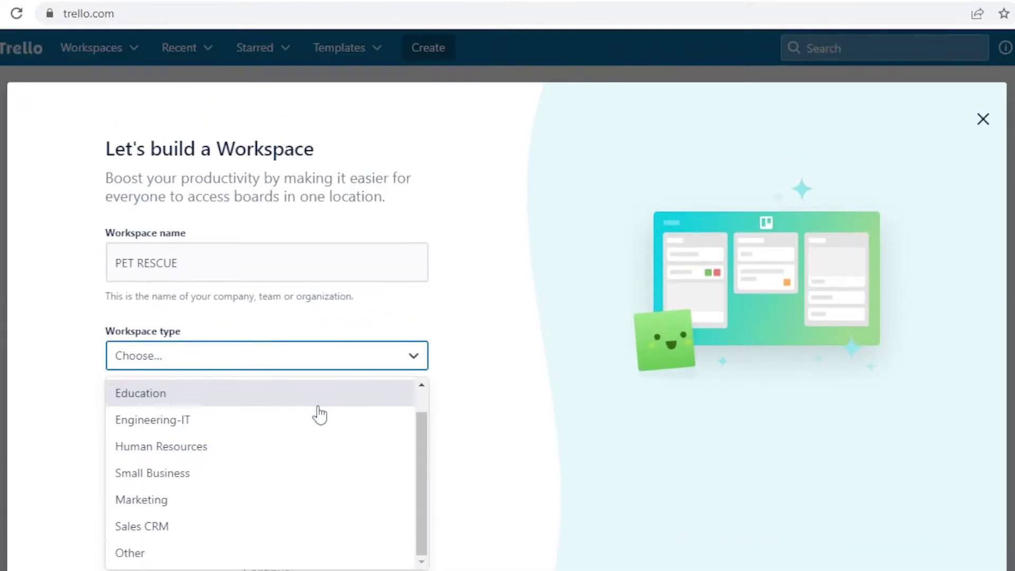
pyautogui.click(214, 484)
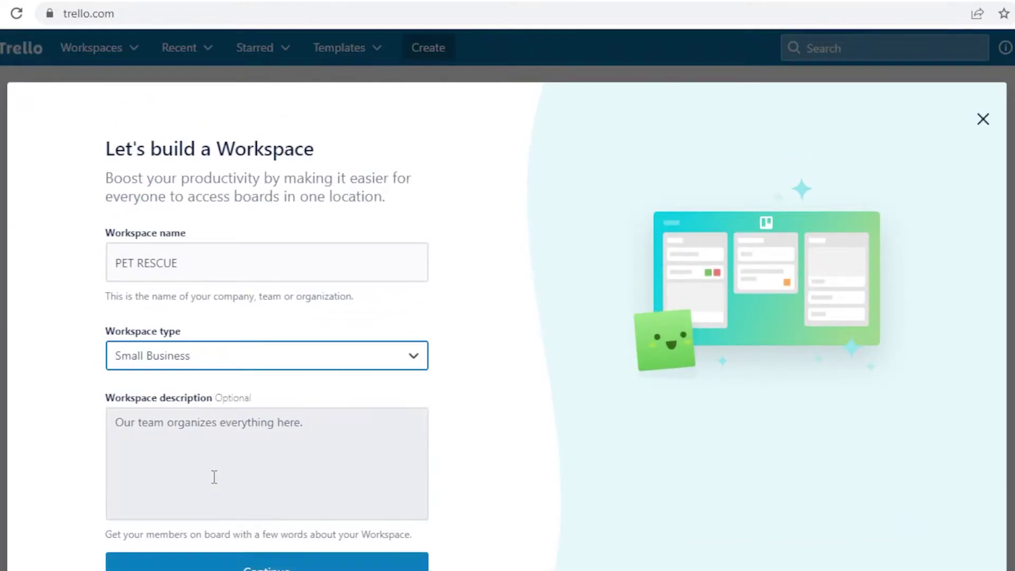
pyautogui.scroll(-3, 212, 470)
pyautogui.click(209, 363)
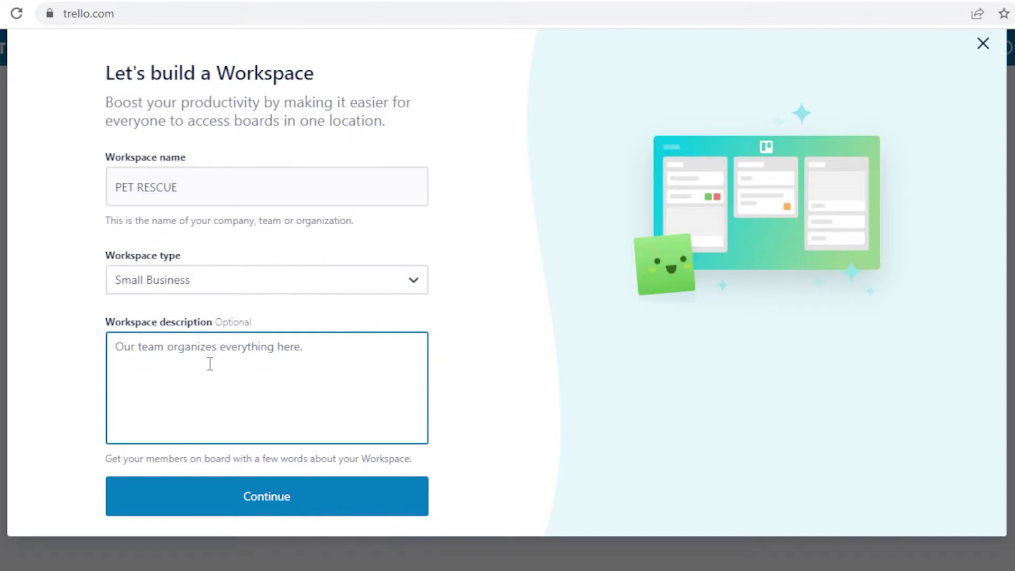
pyautogui.click(270, 496)
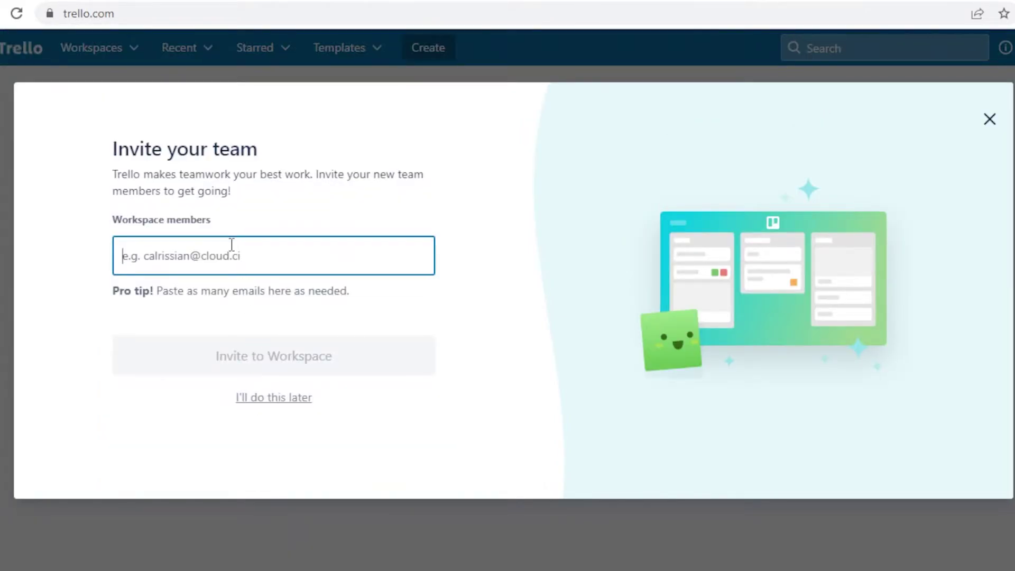
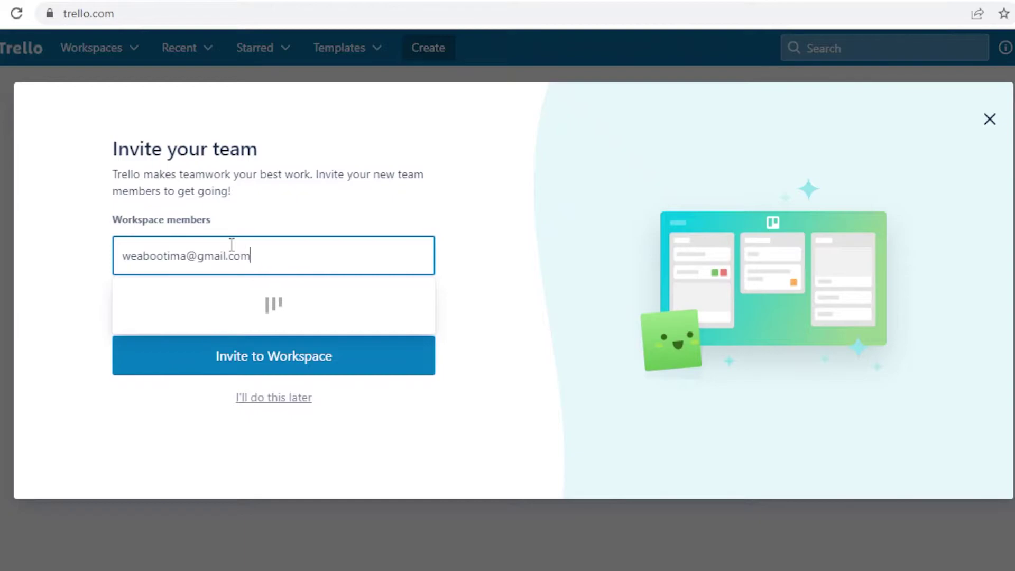
# - Invite a teammate to the workspace using their e-mail address
pyautogui.press('Return')
pyautogui.click(386, 354)
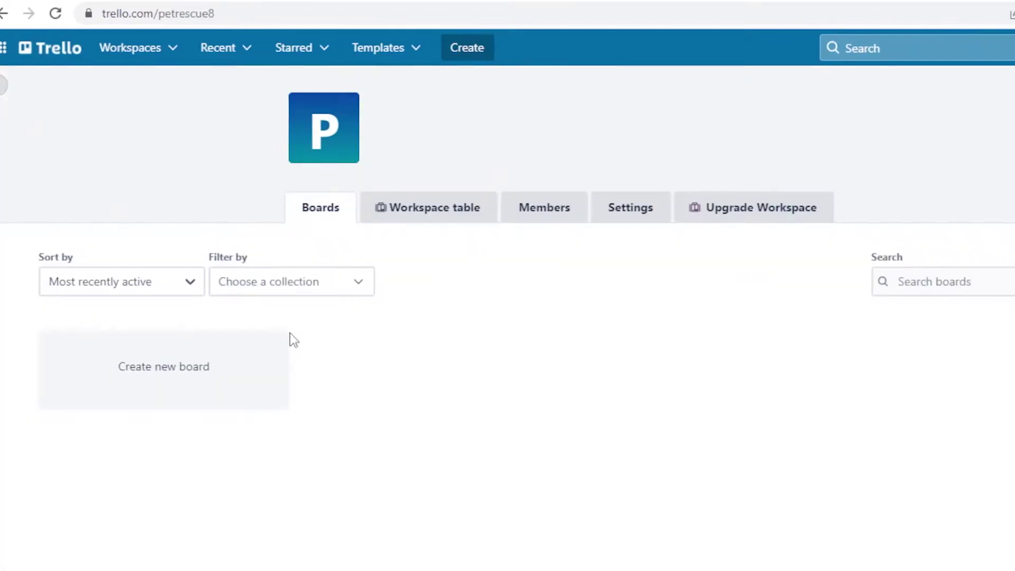
pyautogui.scroll(-2, 432, 313)
pyautogui.scroll(2, 382, 315)
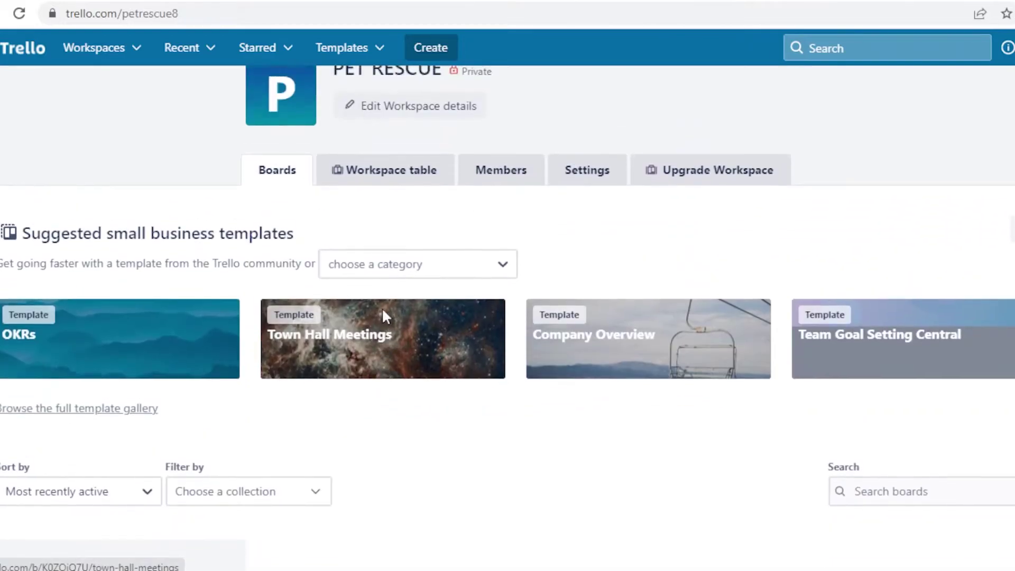
pyautogui.scroll(-3, 386, 317)
pyautogui.scroll(3, 752, 371)
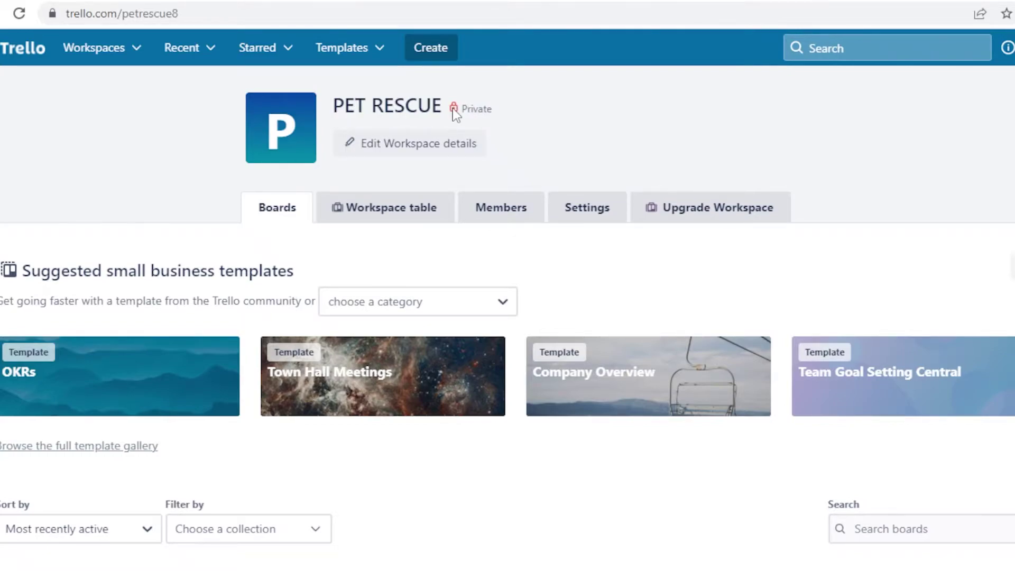
pyautogui.scroll(-2, 222, 340)
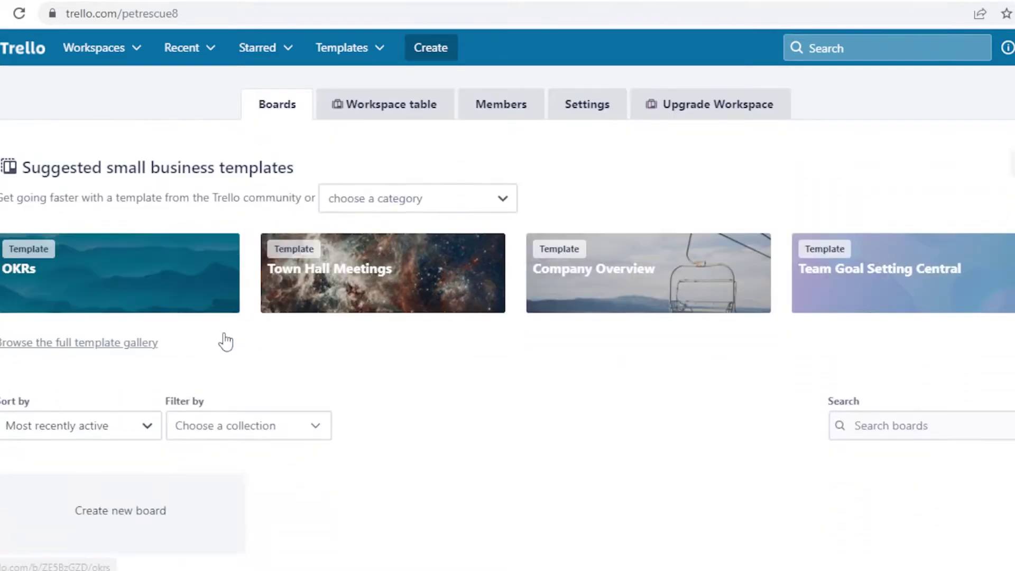
pyautogui.scroll(2, 296, 258)
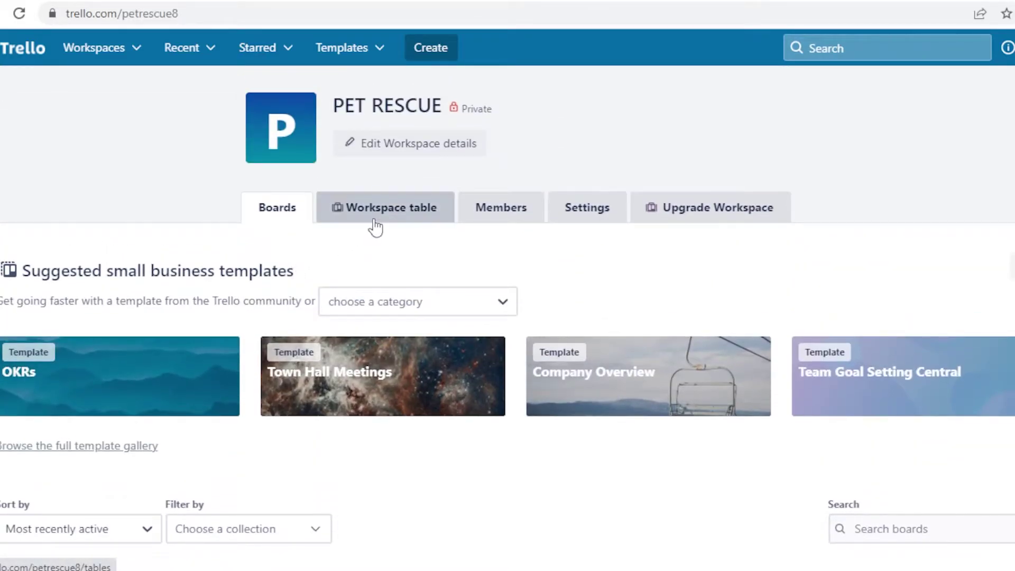
pyautogui.scroll(-2, 375, 226)
pyautogui.scroll(2, 528, 219)
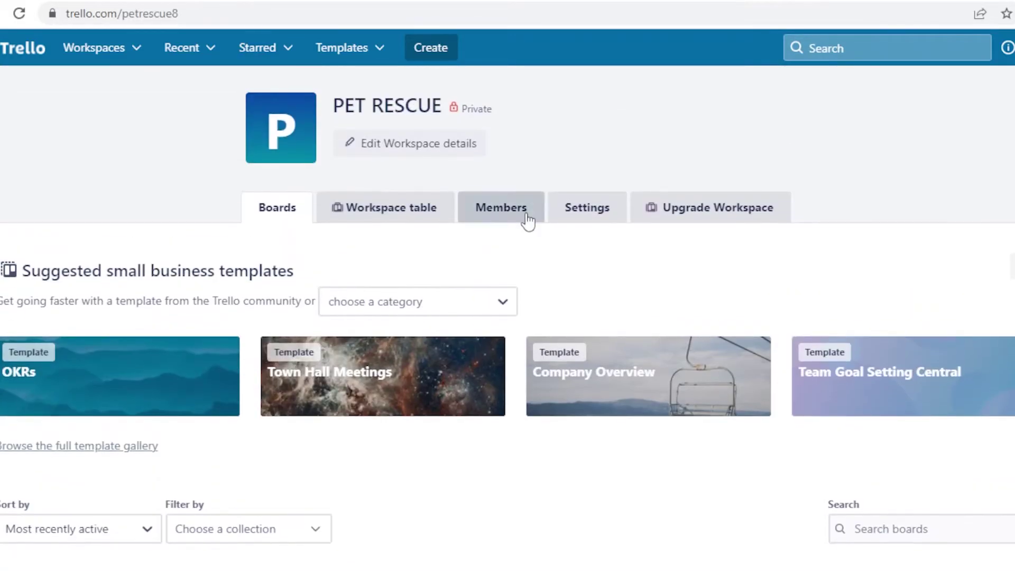
pyautogui.scroll(-2, 475, 274)
pyautogui.scroll(-1, 457, 289)
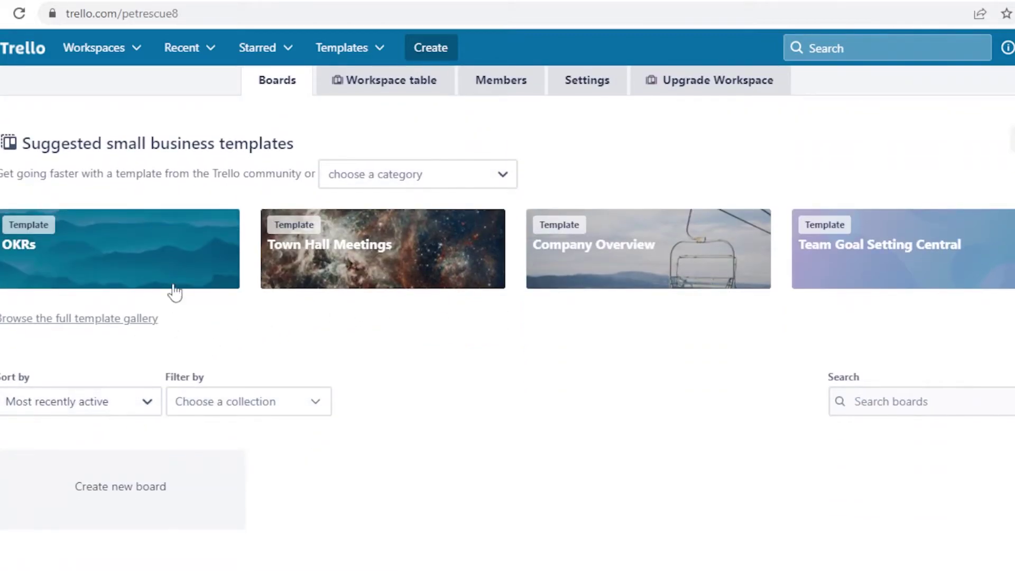
pyautogui.scroll(2, 317, 275)
pyautogui.scroll(-2, 311, 250)
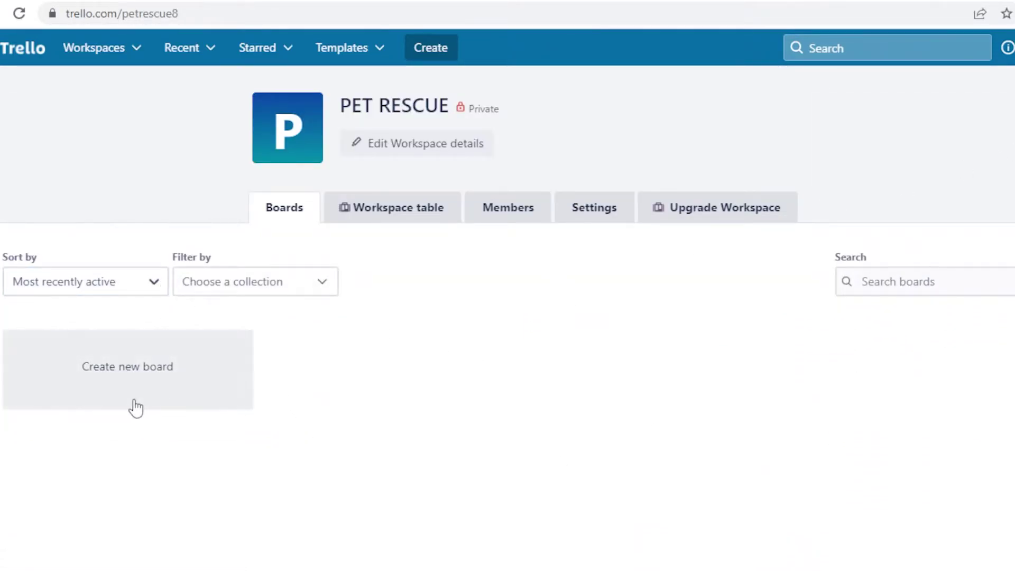
# - Start a new board with an orange background titled 'Current Pets'
pyautogui.click(92, 377)
pyautogui.scroll(-1, 383, 270)
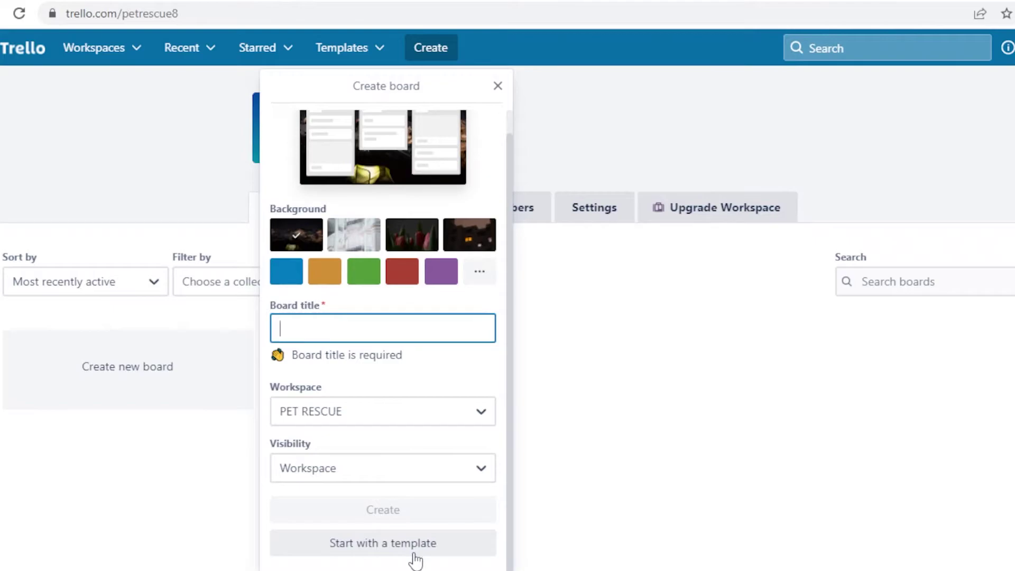
pyautogui.scroll(1, 389, 185)
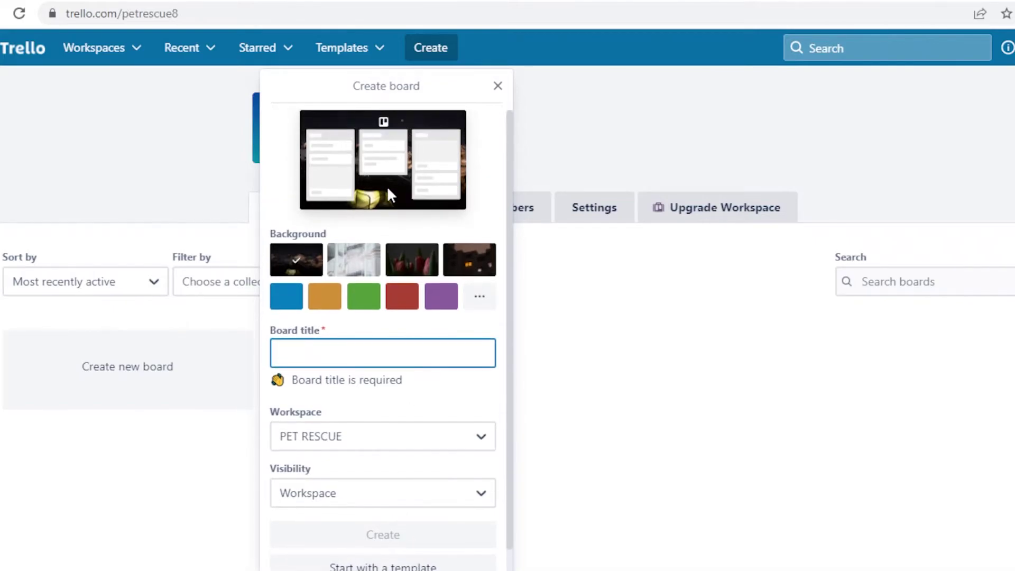
pyautogui.click(400, 300)
pyautogui.click(441, 302)
pyautogui.click(292, 306)
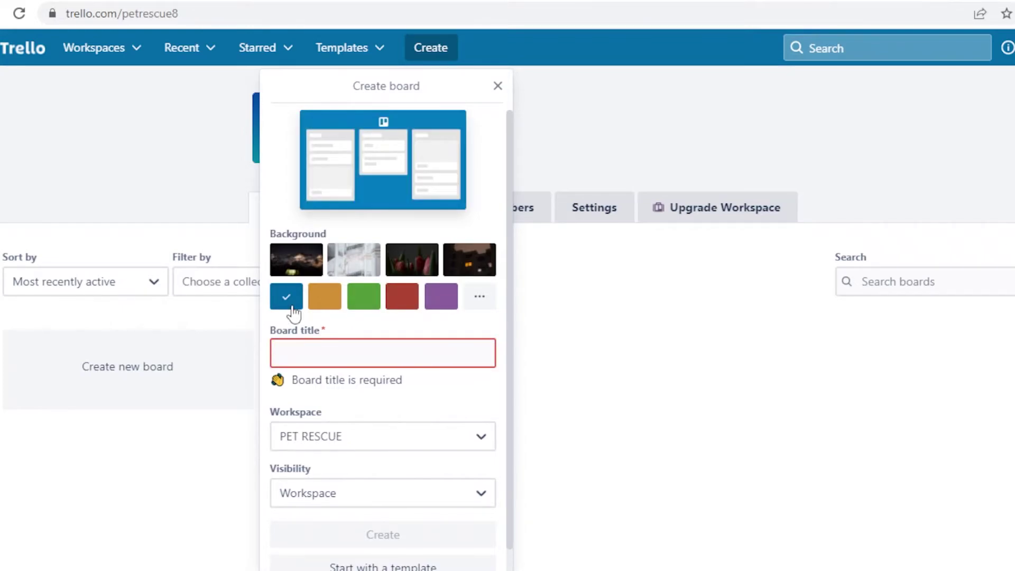
pyautogui.click(327, 296)
pyautogui.click(338, 350)
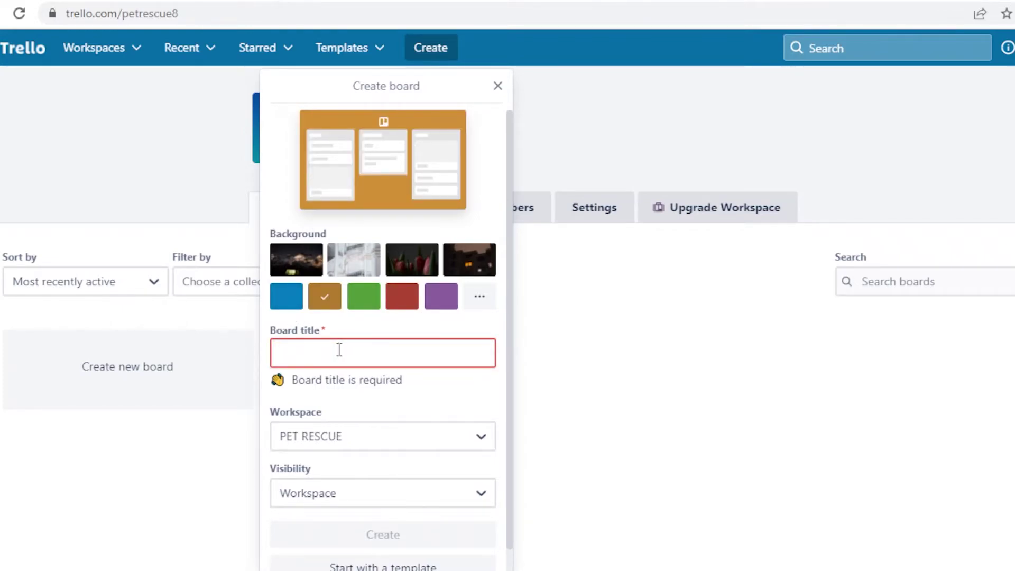
pyautogui.write('Cu')
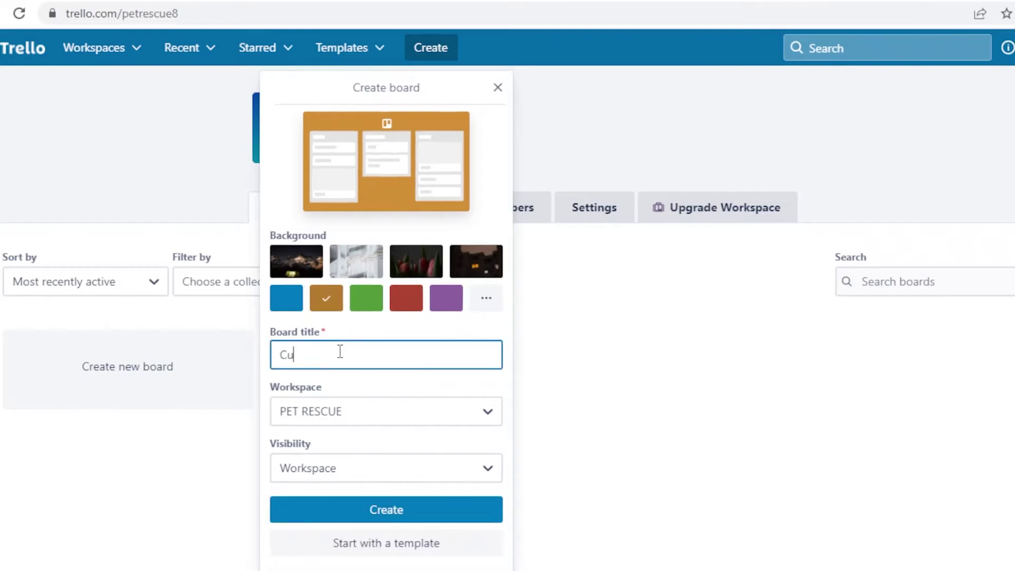
pyautogui.write('rrent Pets')
# - Create the Current Pets board and rename its lists to Dogs, Cats and Reptiles
pyautogui.click(385, 509)
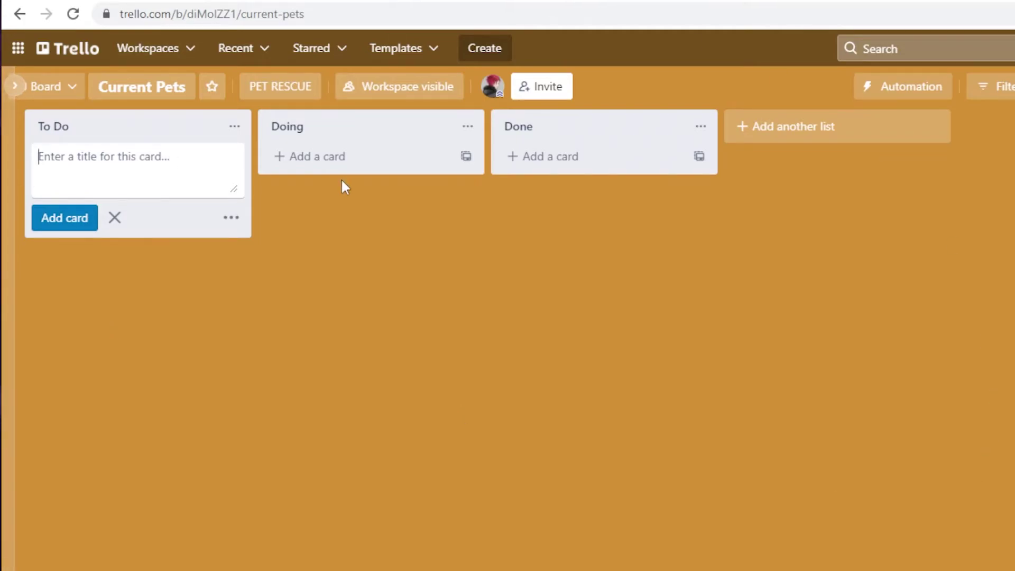
pyautogui.click(151, 128)
pyautogui.click(154, 127)
pyautogui.hotkey('ctrl', 'shift', 'Left')
pyautogui.hotkey('ctrl', 'shift', 'Left')
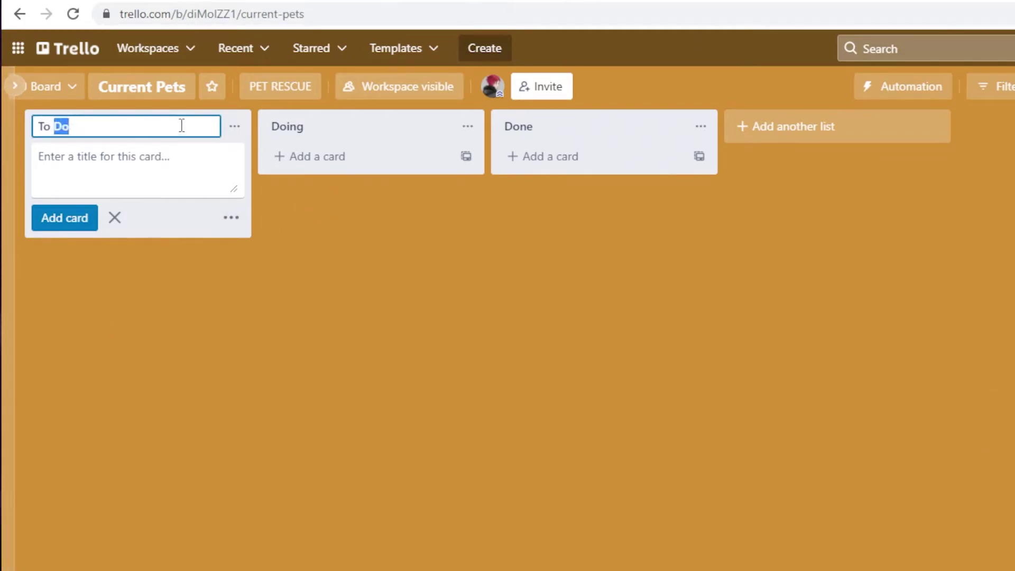
pyautogui.press('BackSpace')
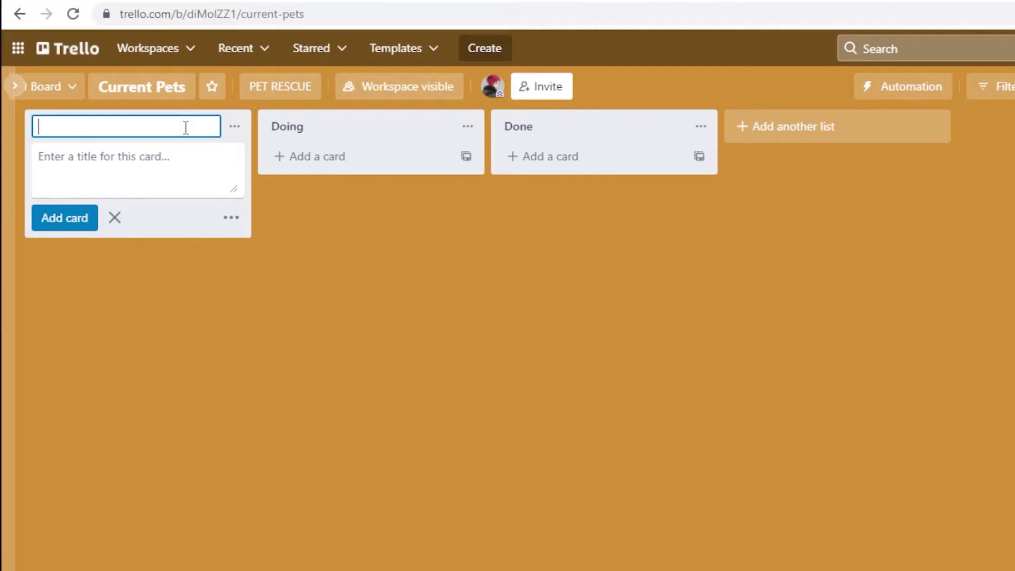
pyautogui.click(304, 126)
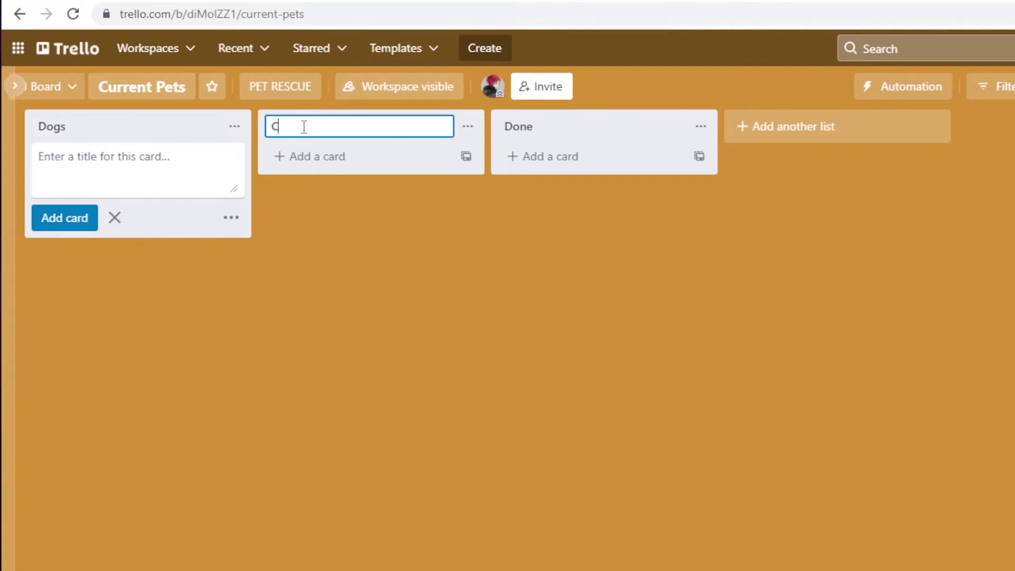
pyautogui.click(562, 125)
pyautogui.write('REptile')
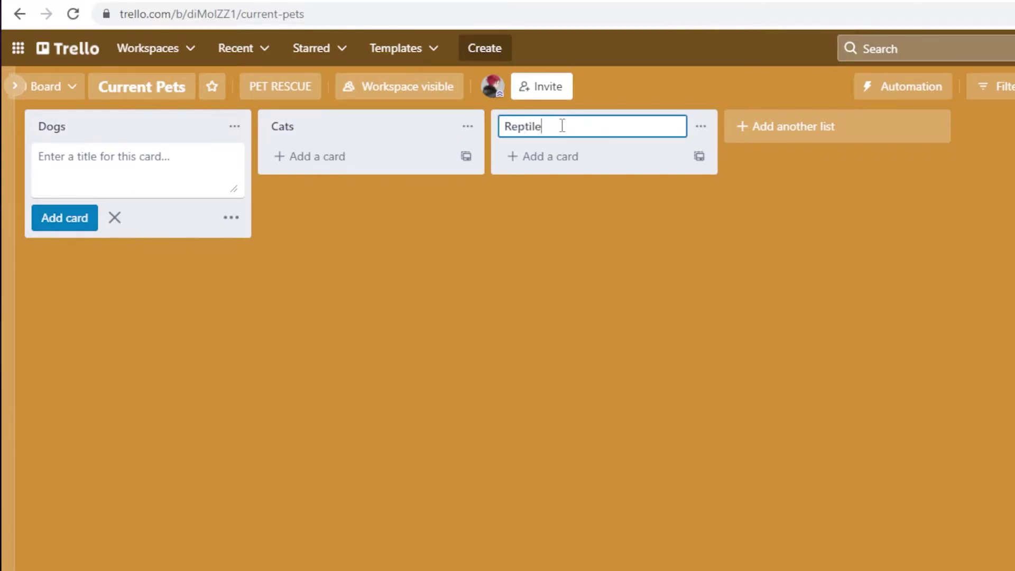
pyautogui.write('s')
pyautogui.press('Return')
pyautogui.click(712, 302)
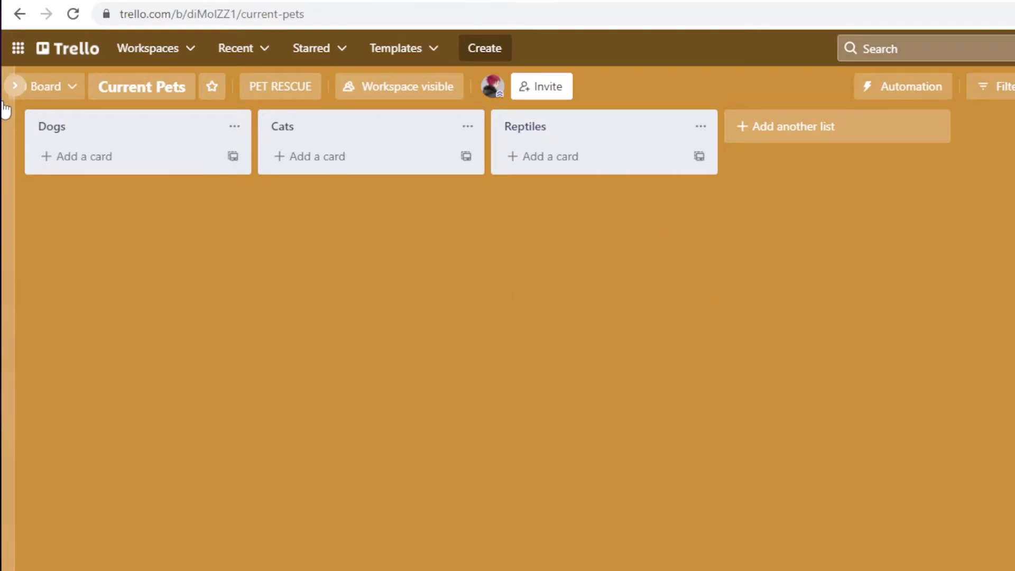
# - Add an 'Oreo - German Shepard' card to the Dogs list
pyautogui.click(112, 157)
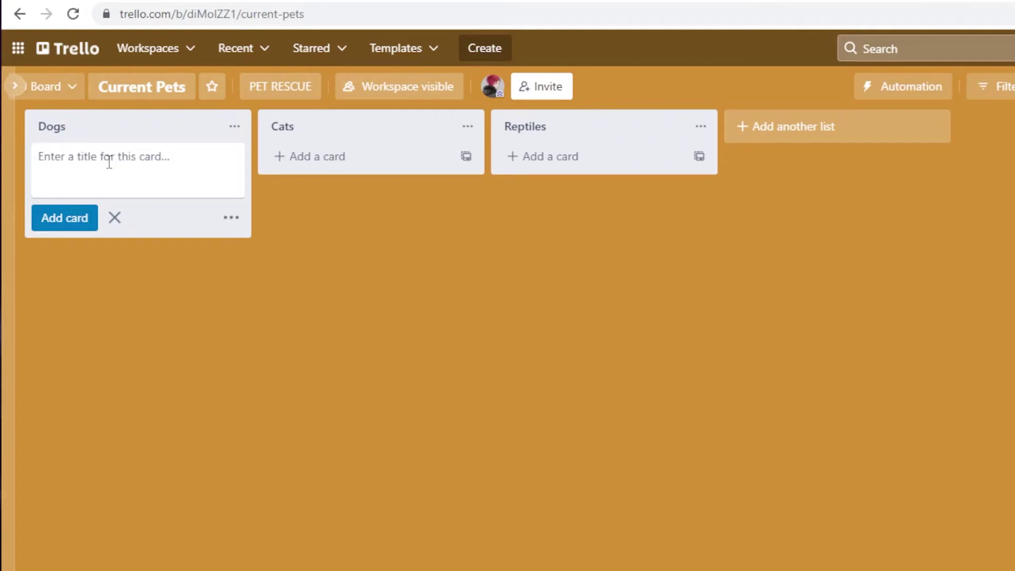
pyautogui.write('Oreo - Ge')
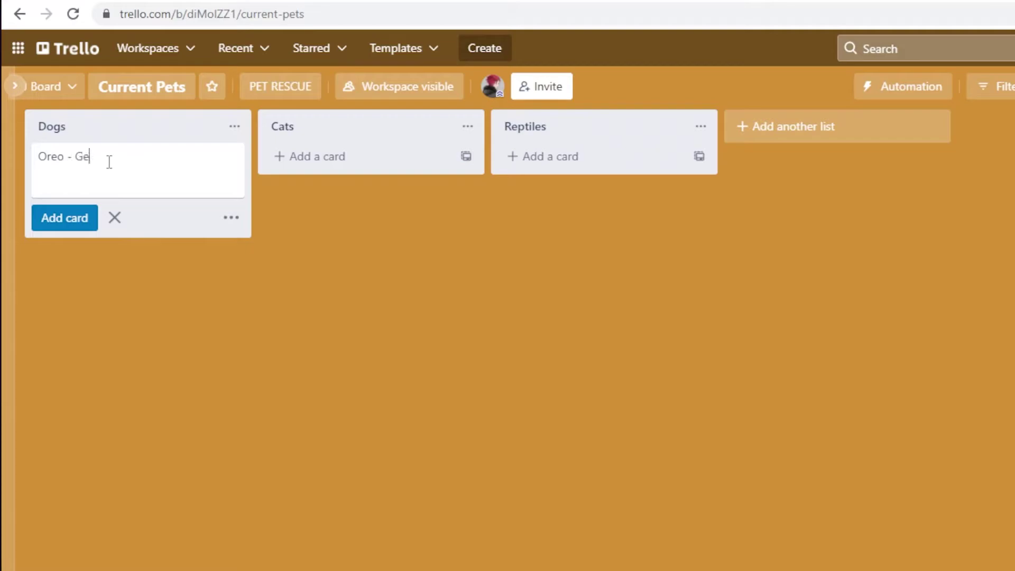
pyautogui.write('rman Shepard')
pyautogui.press('Return')
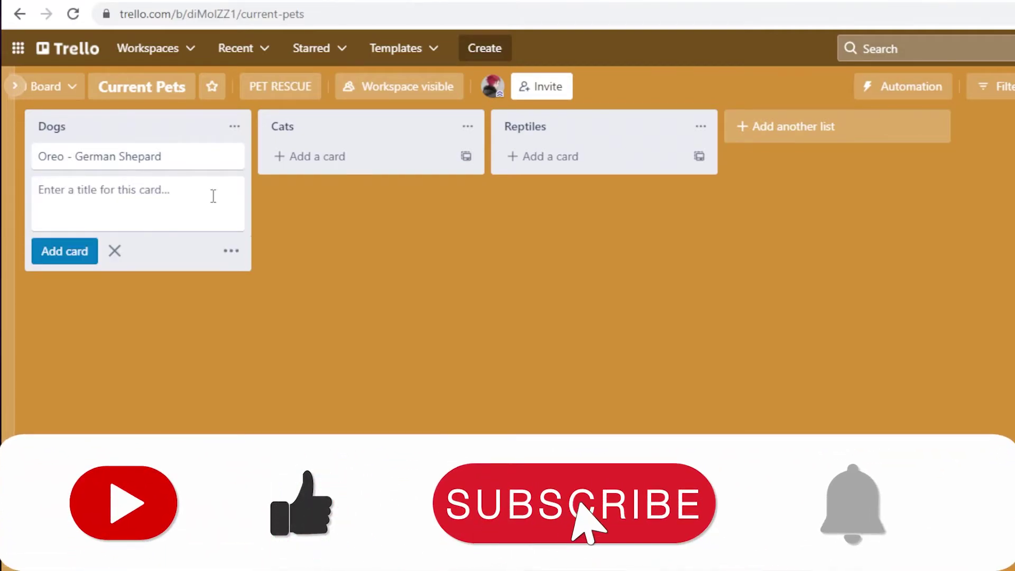
pyautogui.press('Escape')
# - Add a checklist titled 'Adoption Process' to the Oreo - German Shepard card
pyautogui.click(173, 158)
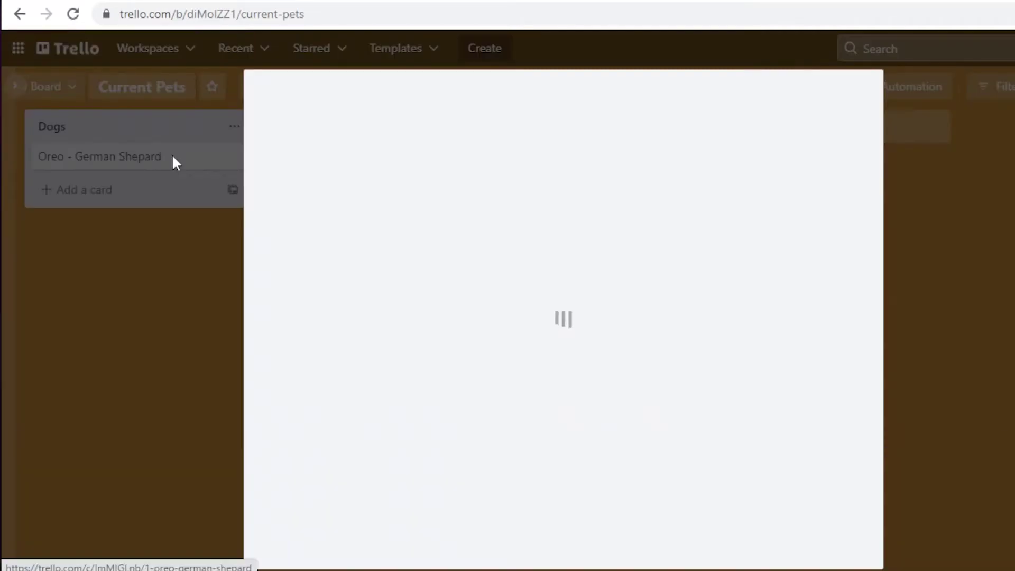
pyautogui.scroll(-1, 673, 397)
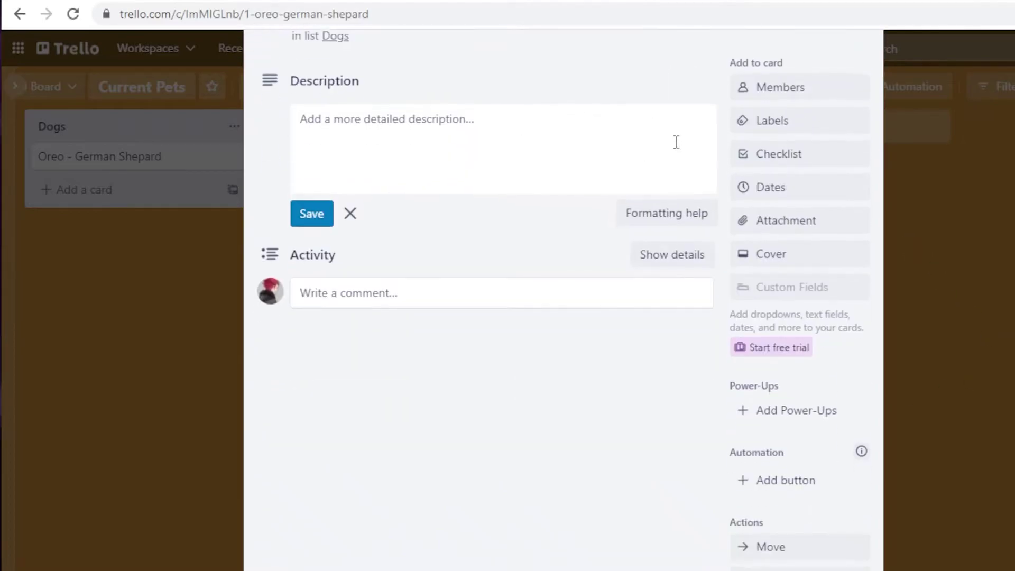
pyautogui.scroll(-2, 535, 272)
pyautogui.scroll(3, 476, 231)
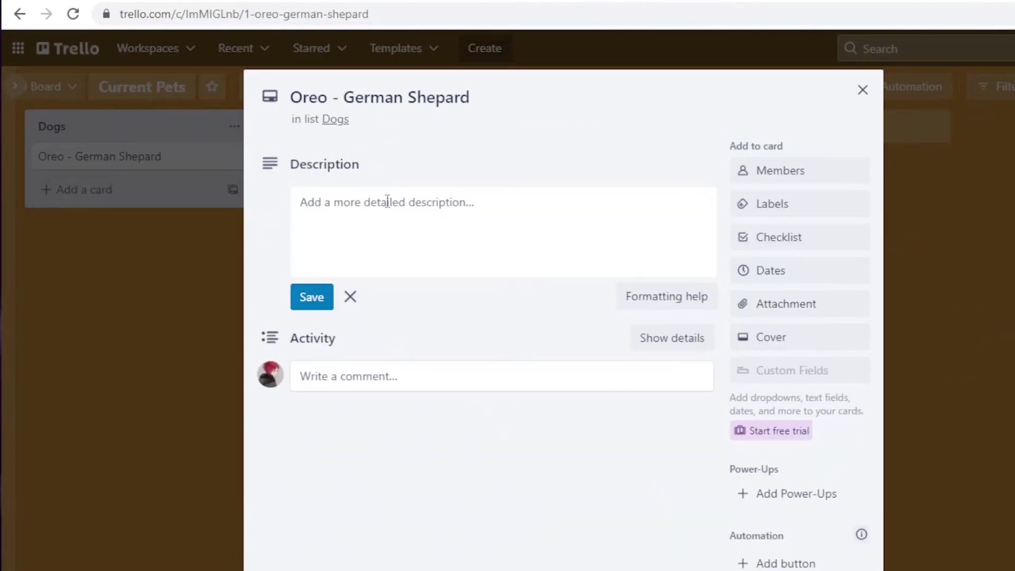
pyautogui.click(395, 221)
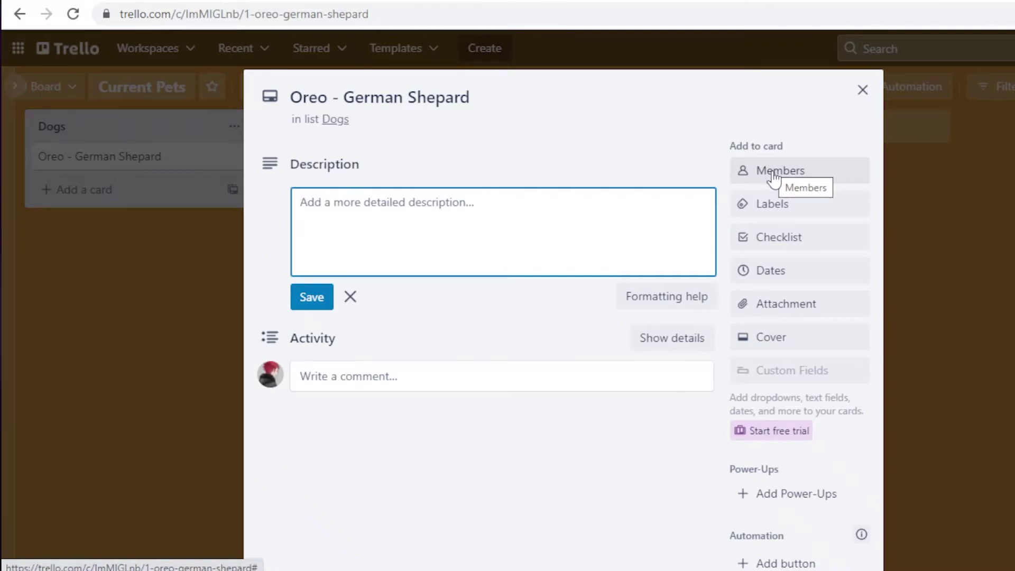
pyautogui.click(787, 242)
pyautogui.click(354, 214)
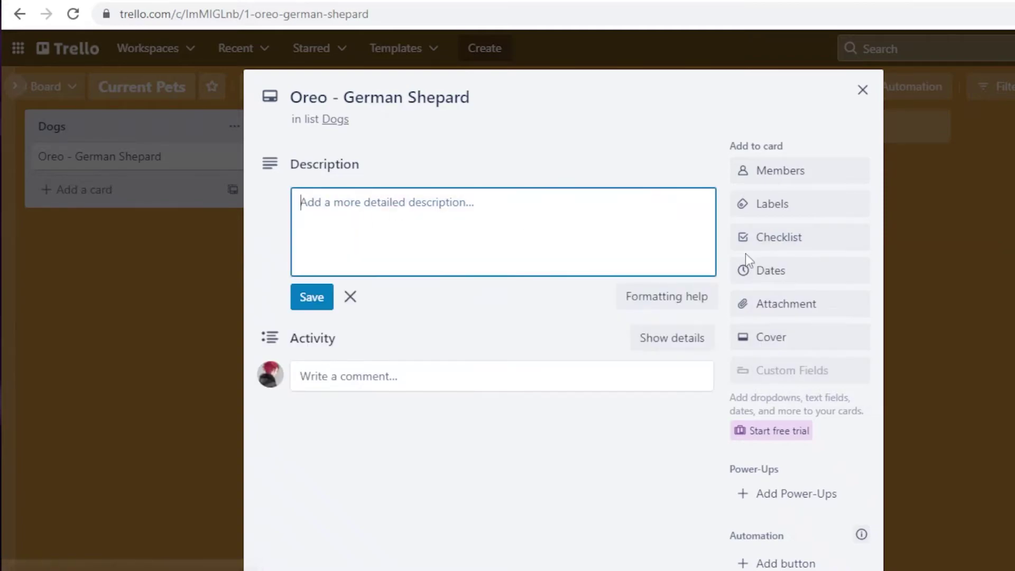
pyautogui.click(768, 243)
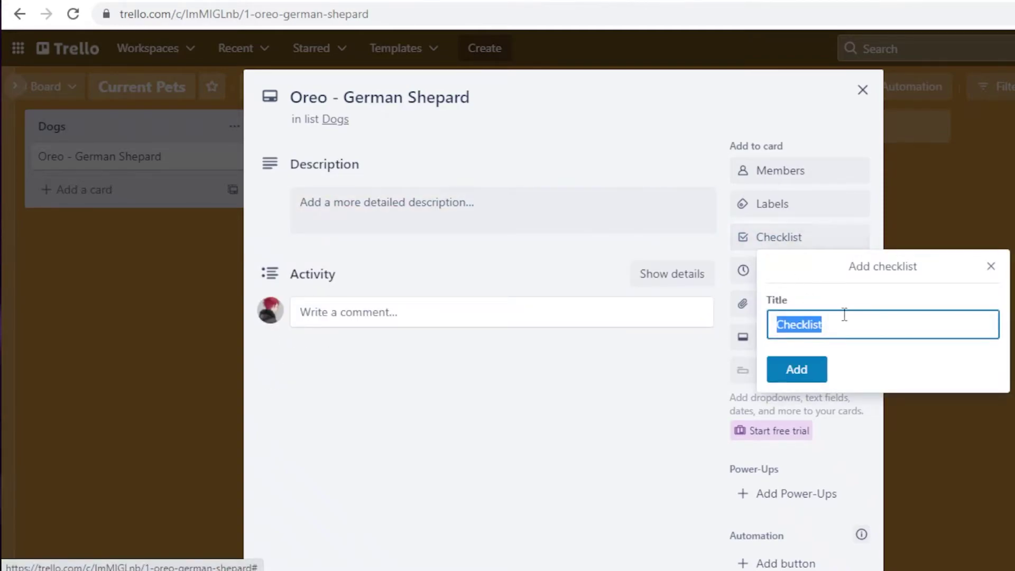
pyautogui.press('BackSpace')
pyautogui.write('Adopt')
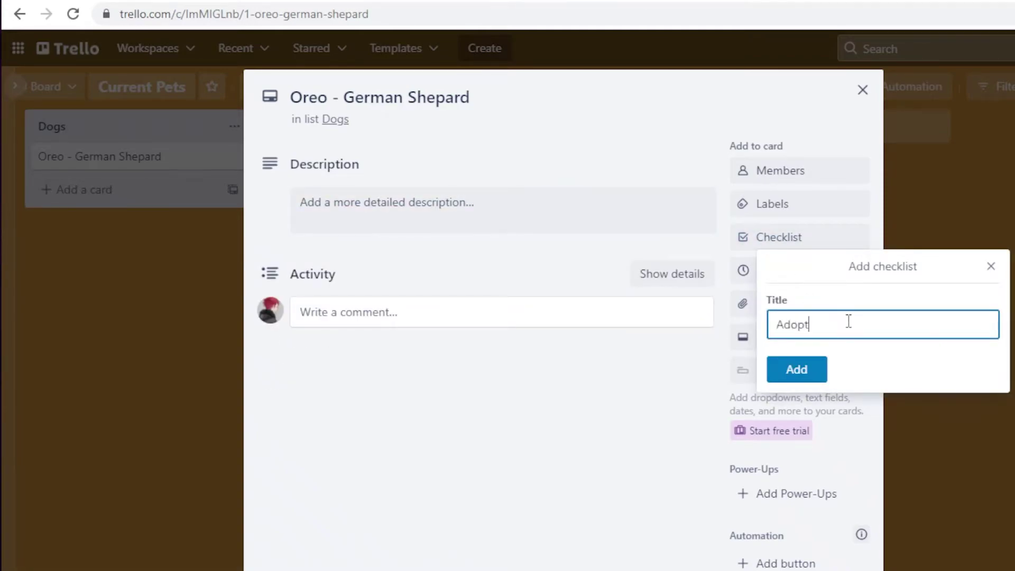
pyautogui.write('ion Process')
pyautogui.press('Return')
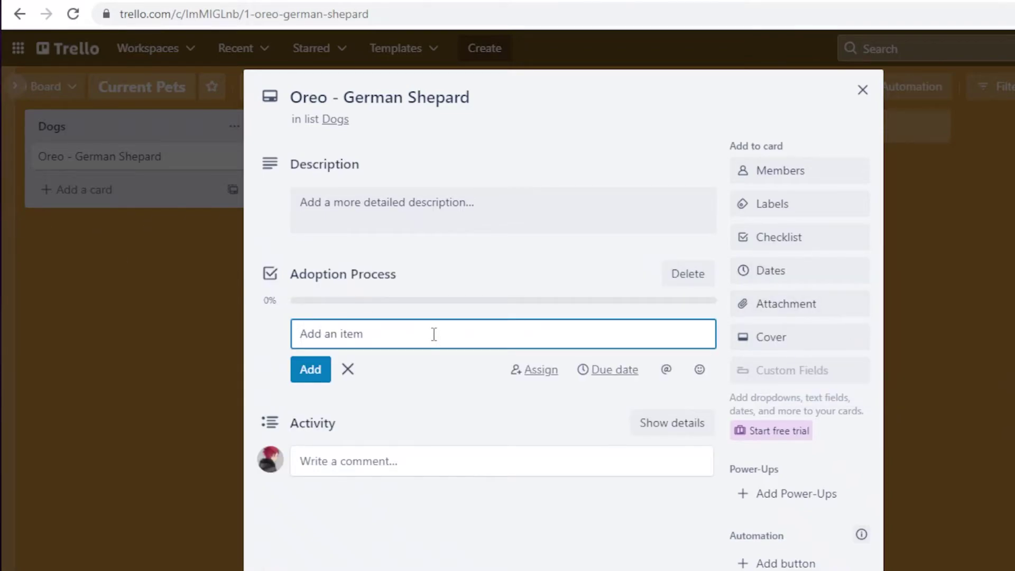
# - Fill the checklist with Tagged, Vaccinated, Cleaned and Put on Adoption
pyautogui.write('Tagged')
pyautogui.press('Return')
pyautogui.write('V')
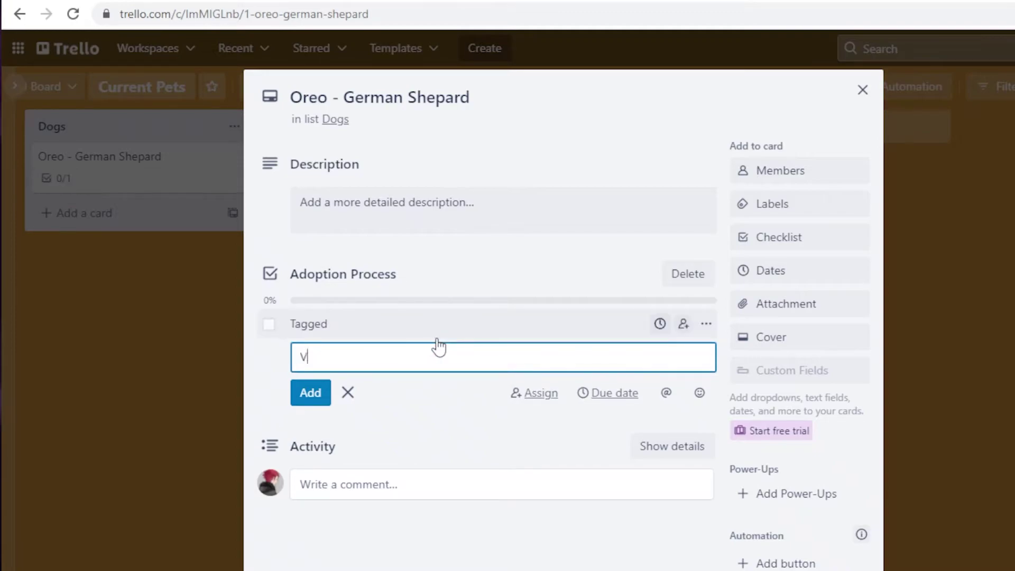
pyautogui.write('accinated')
pyautogui.press('Return')
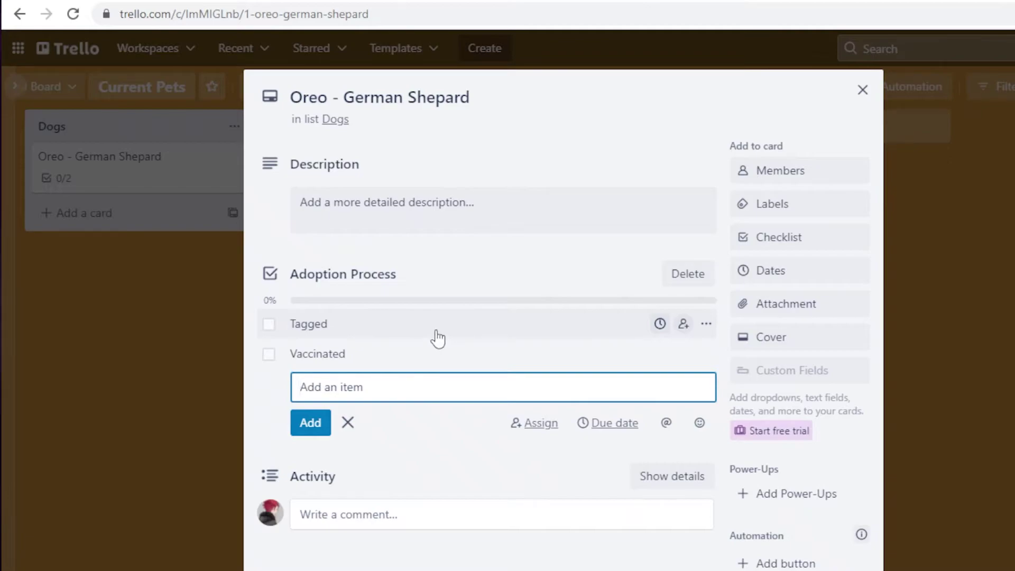
pyautogui.write('Cleaned')
pyautogui.press('Return')
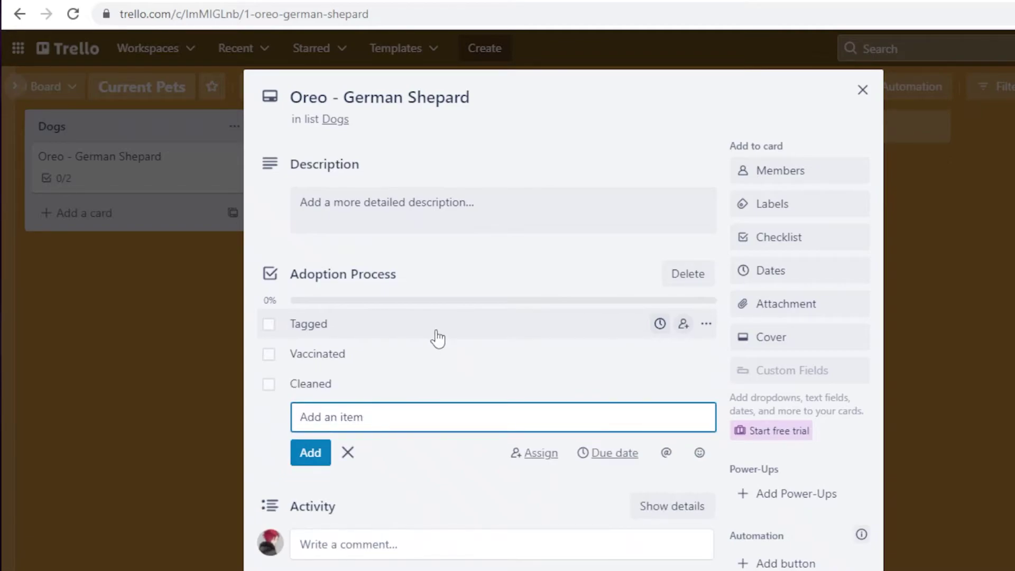
pyautogui.write('Put on Ad')
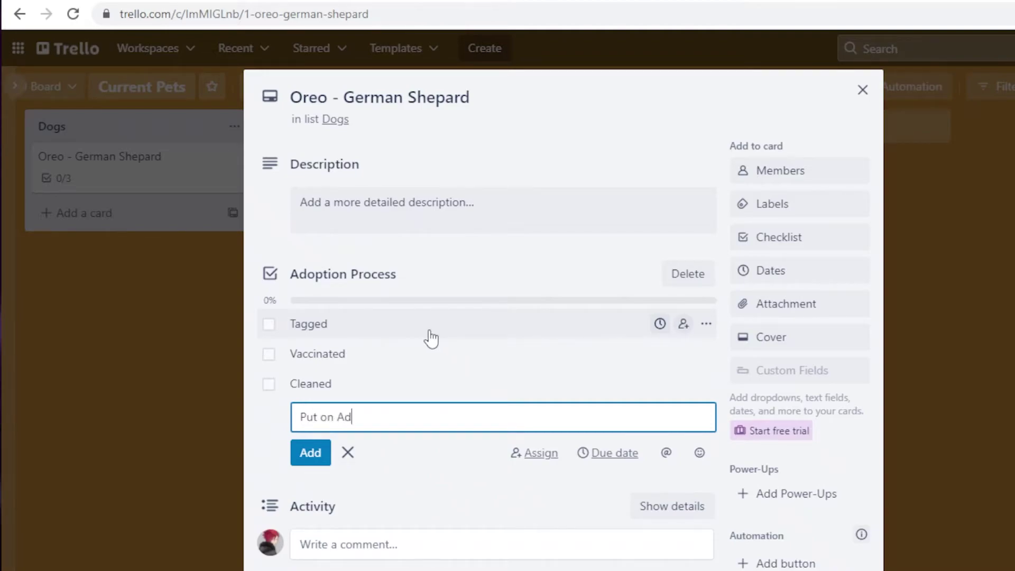
pyautogui.write('option')
pyautogui.press('Return')
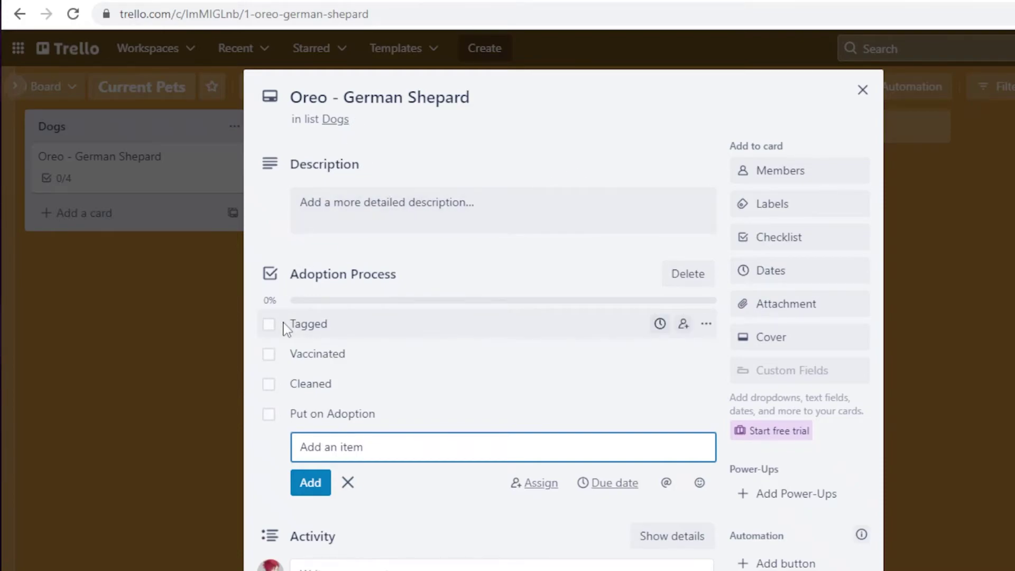
# - Assign the board member to the Oreo card
pyautogui.click(834, 177)
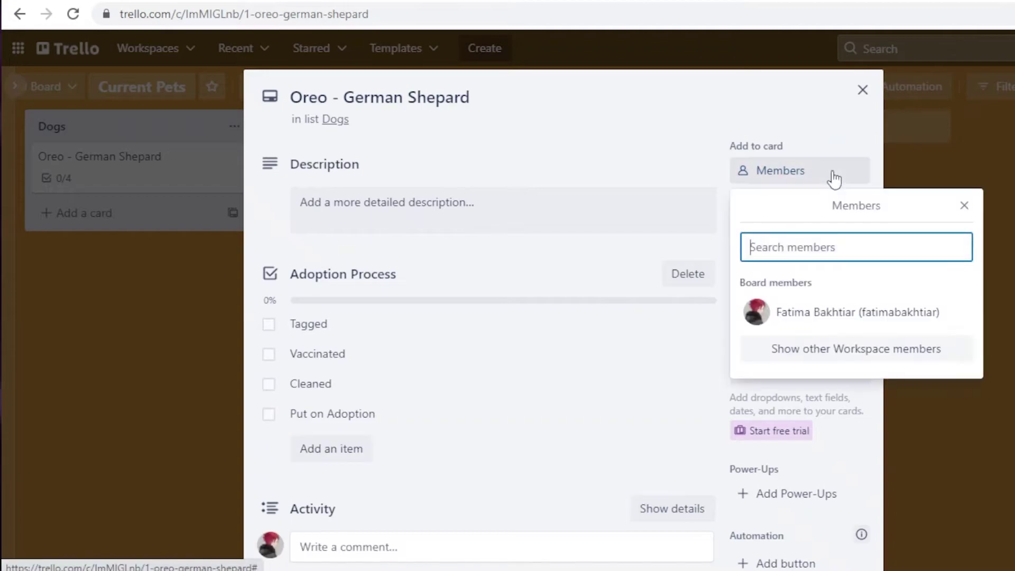
pyautogui.click(808, 314)
pyautogui.click(788, 168)
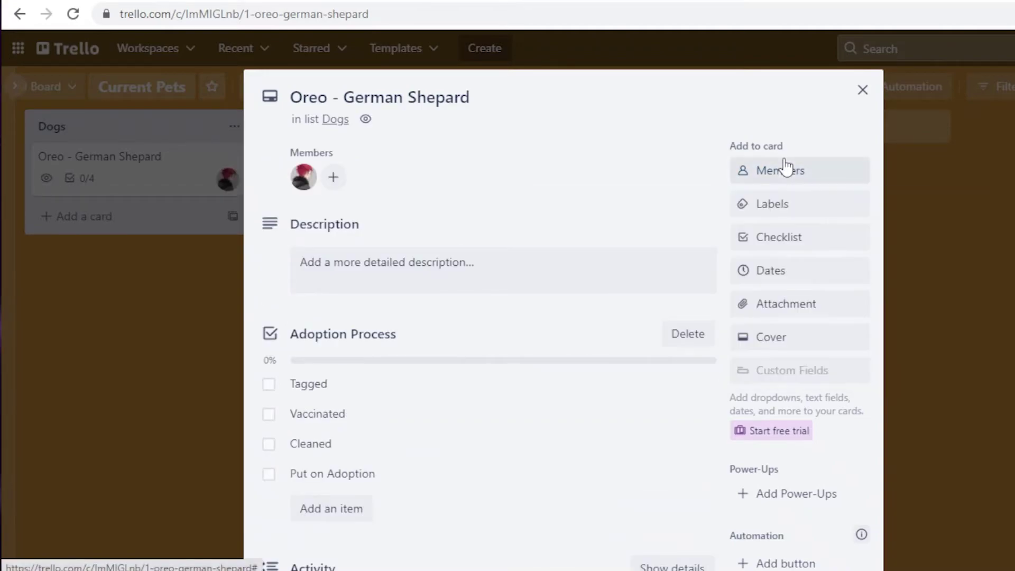
# - Tick the Tagged checklist item and close the card back to the board
pyautogui.click(322, 386)
pyautogui.press('Escape')
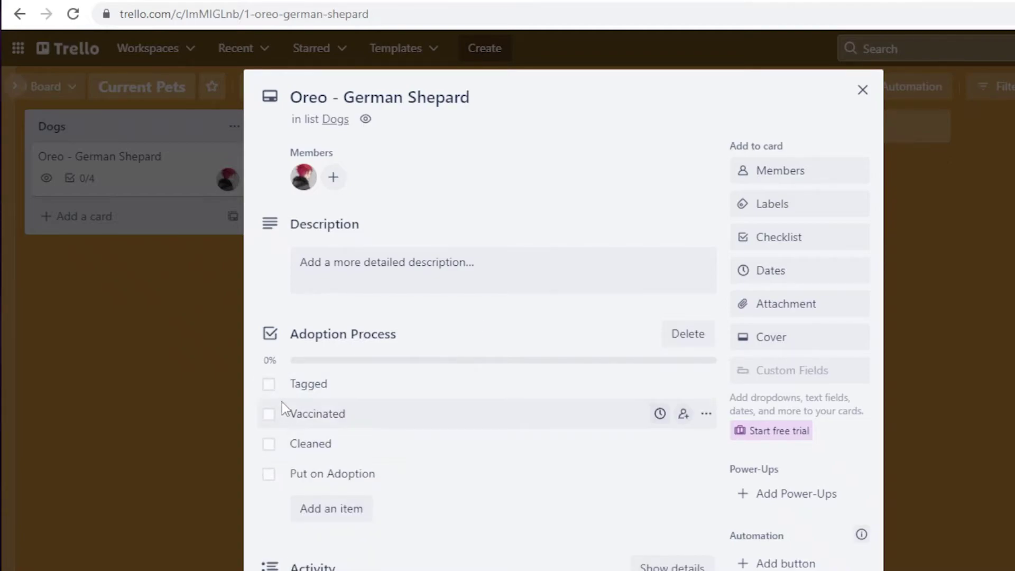
pyautogui.click(269, 384)
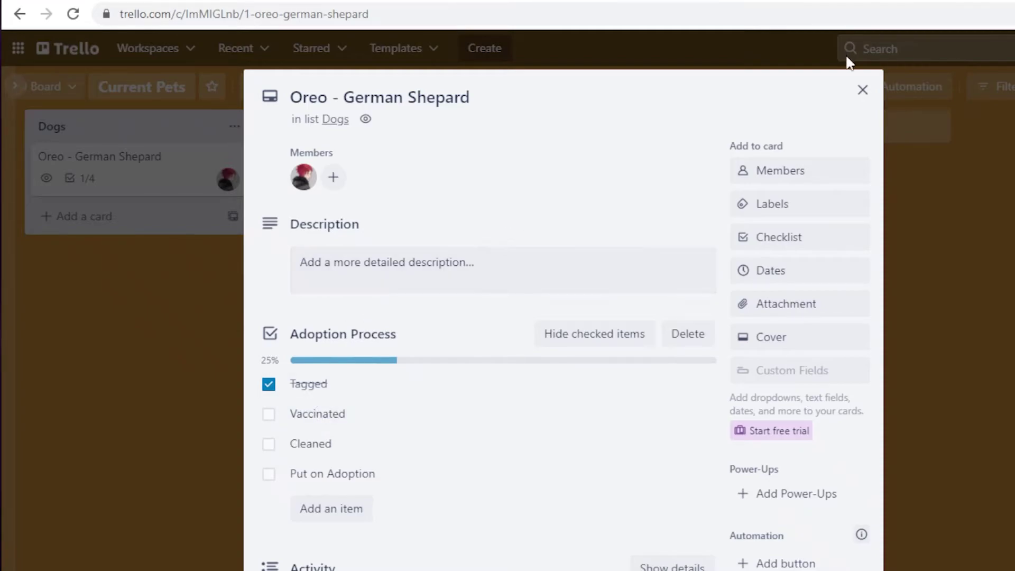
pyautogui.click(863, 90)
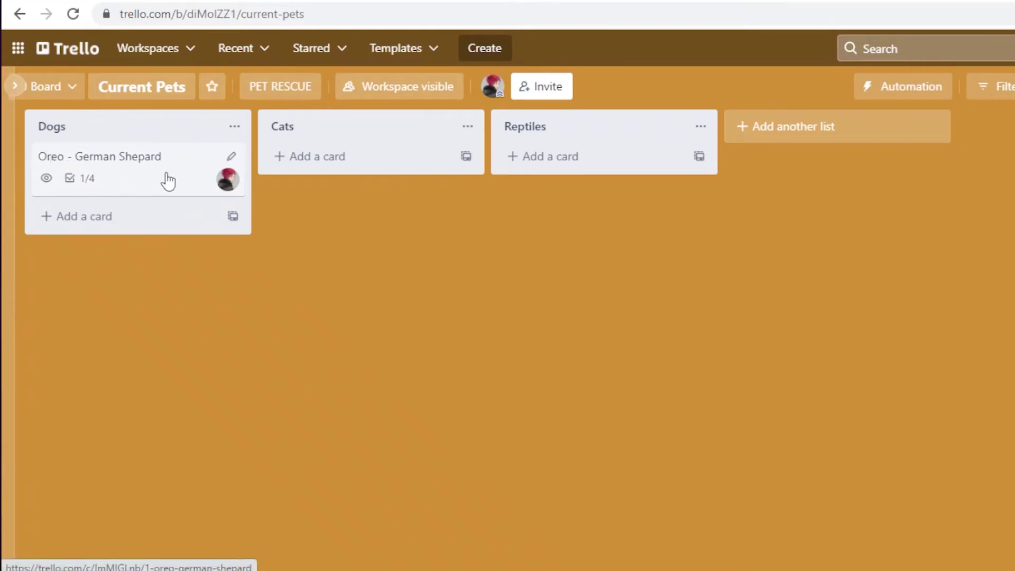
# - Go to the PET RESCUE workspace's boards page
pyautogui.click(60, 86)
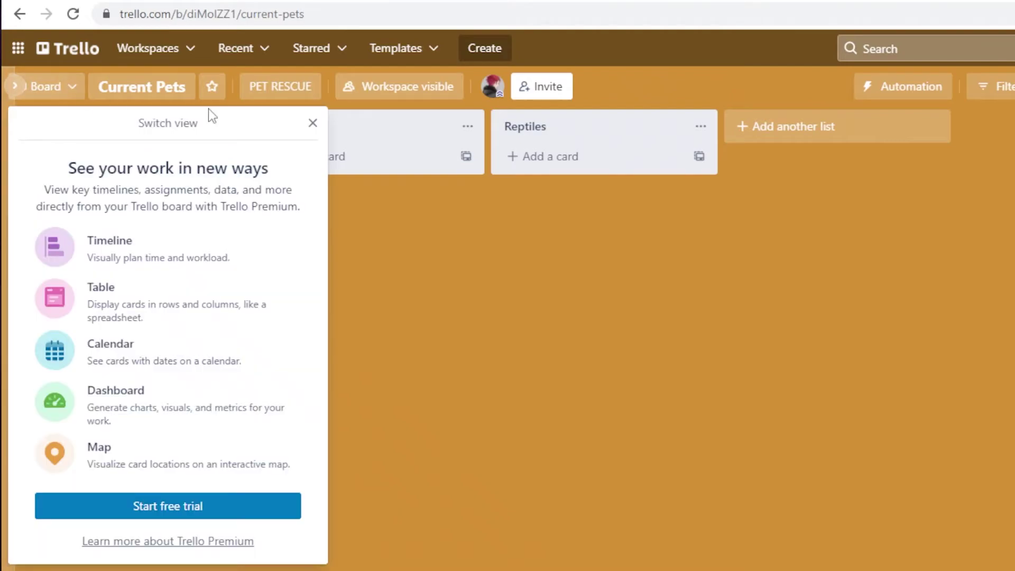
pyautogui.click(313, 123)
pyautogui.click(149, 57)
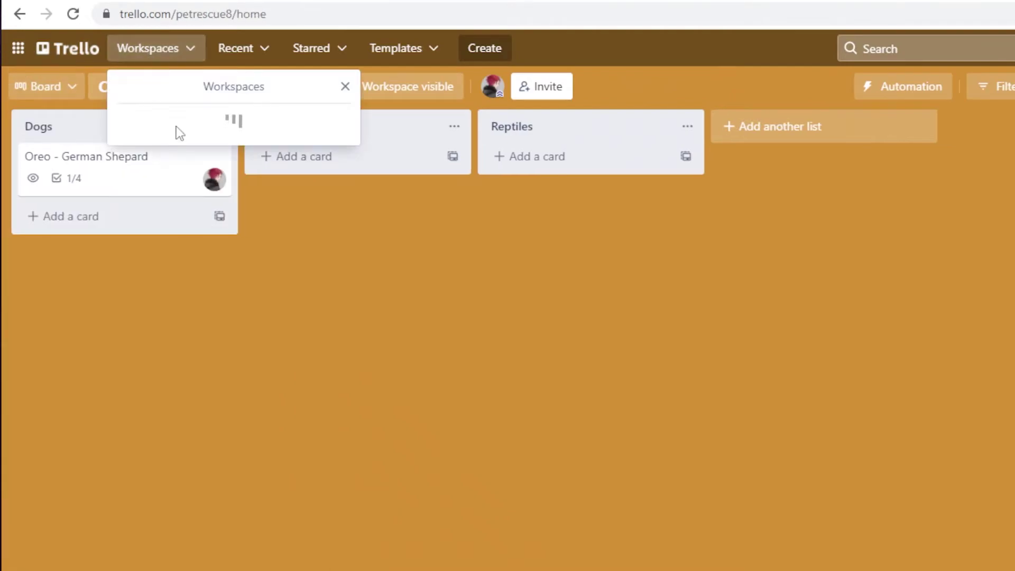
pyautogui.click(508, 271)
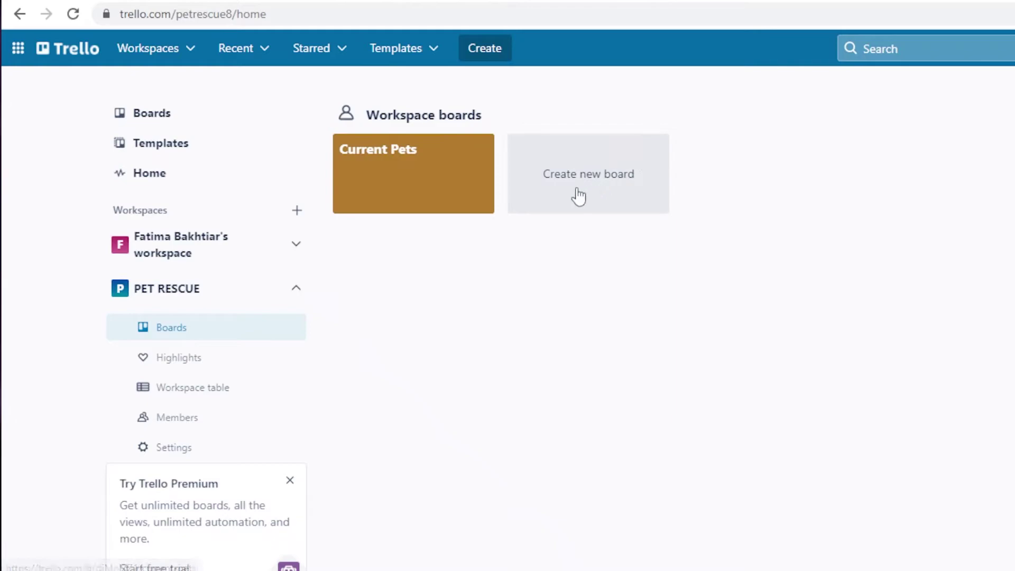
# - Create a green-background board titled ADOPTION
pyautogui.click(573, 156)
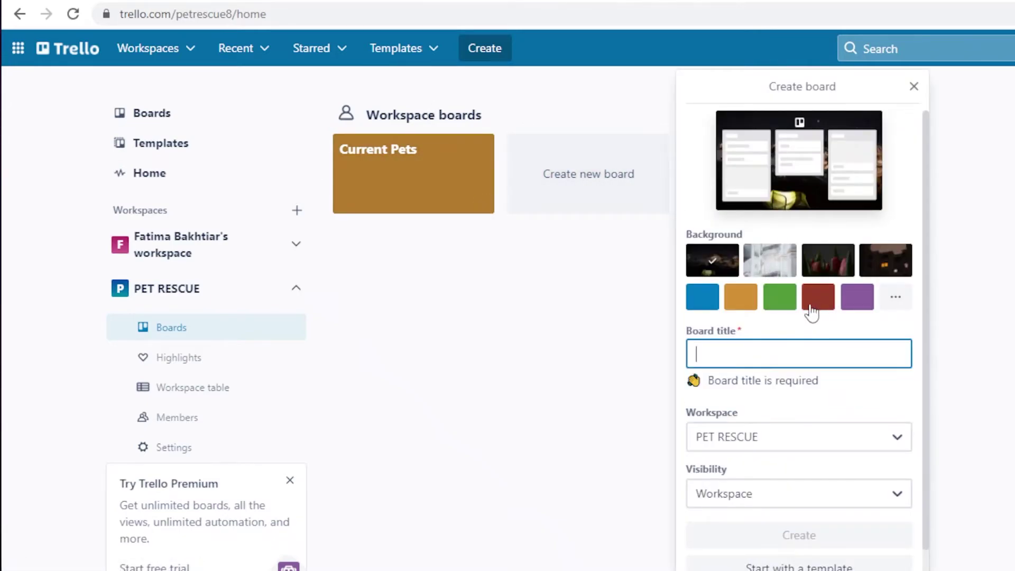
pyautogui.click(779, 297)
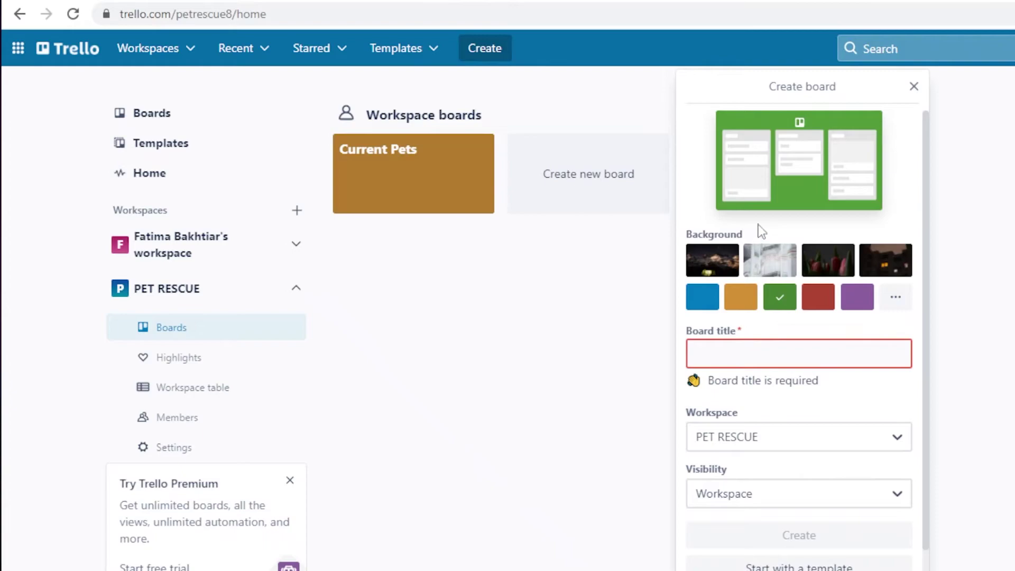
pyautogui.click(757, 344)
pyautogui.write('ADOPTION')
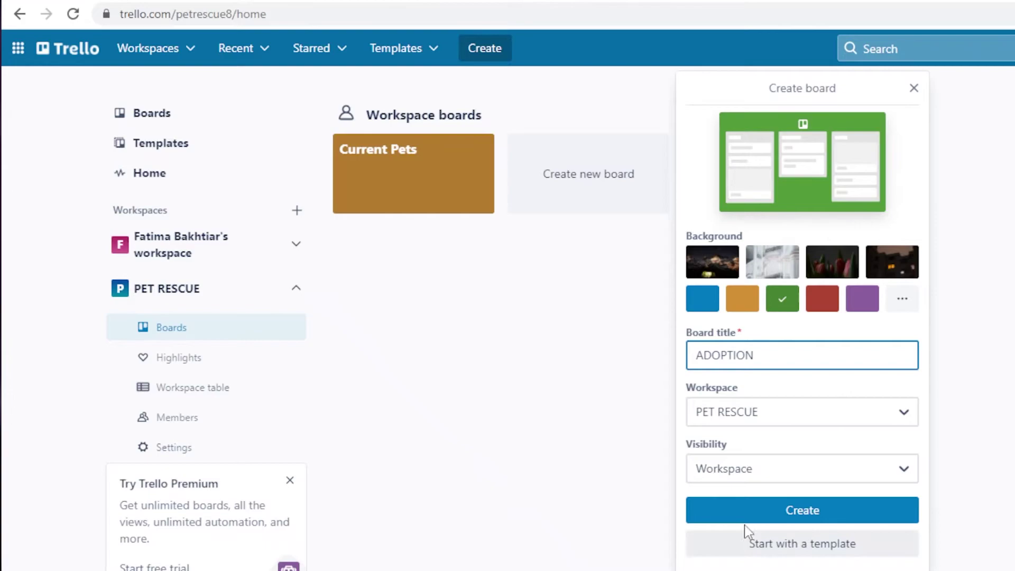
pyautogui.click(750, 509)
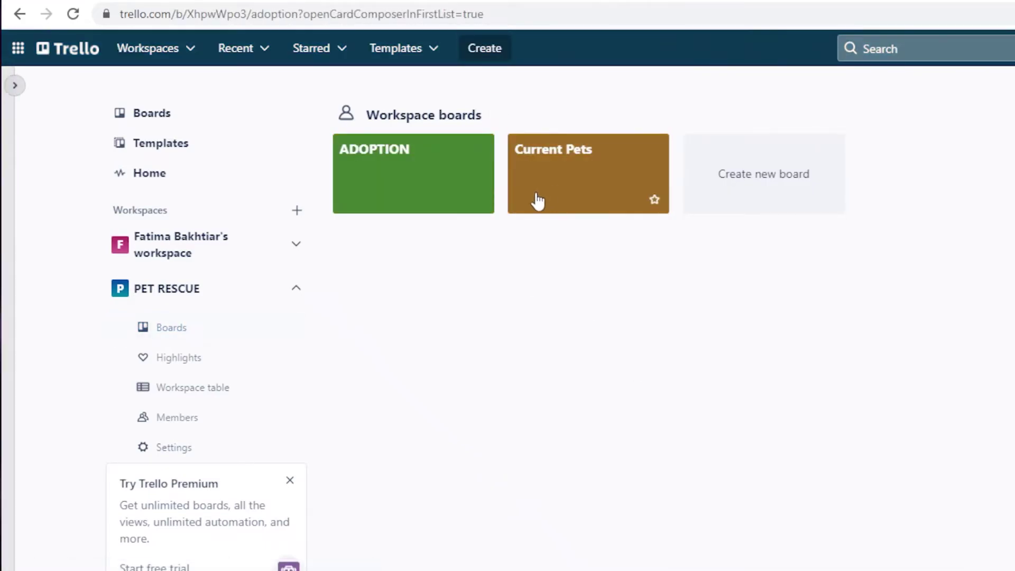
# - Rename the ADOPTION board's lists to PETS AVAILABLE, DEALS and COMPLETED ADOPTIONS
pyautogui.click(465, 181)
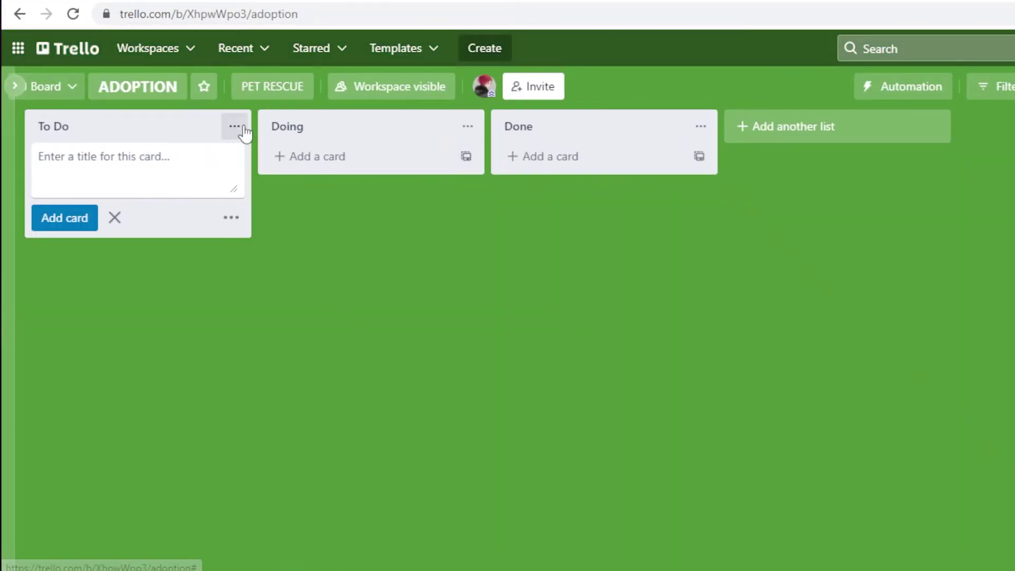
pyautogui.click(113, 128)
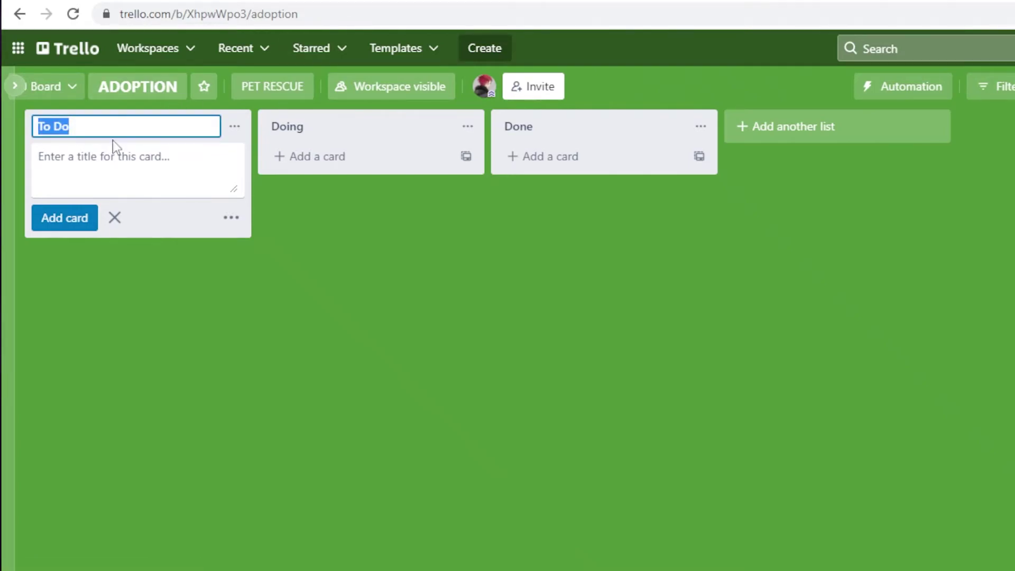
pyautogui.press('BackSpace')
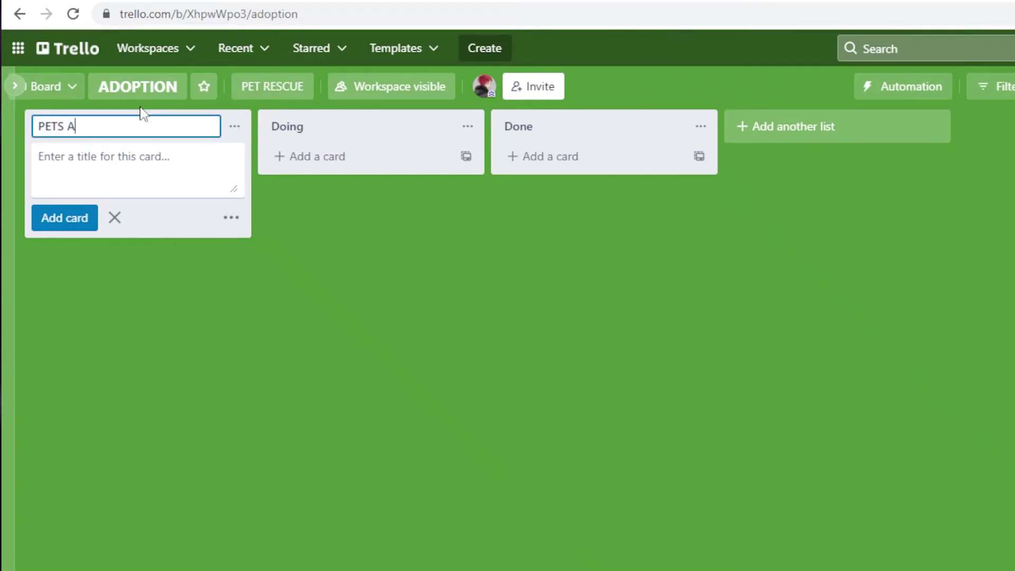
pyautogui.write('PETS AVAILABLE')
pyautogui.click(289, 132)
pyautogui.write('DEALS')
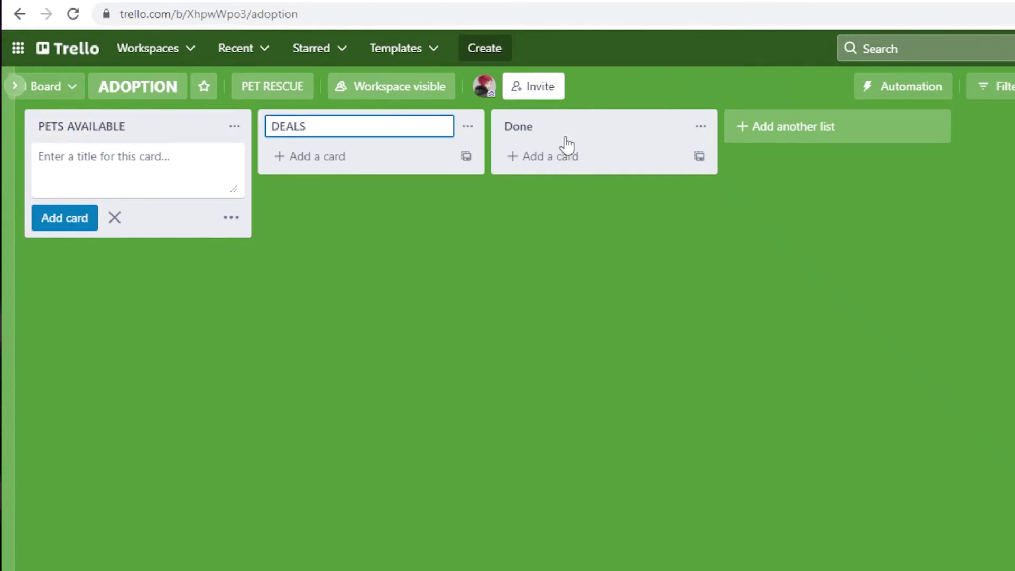
pyautogui.click(562, 123)
pyautogui.write('COMPLETE')
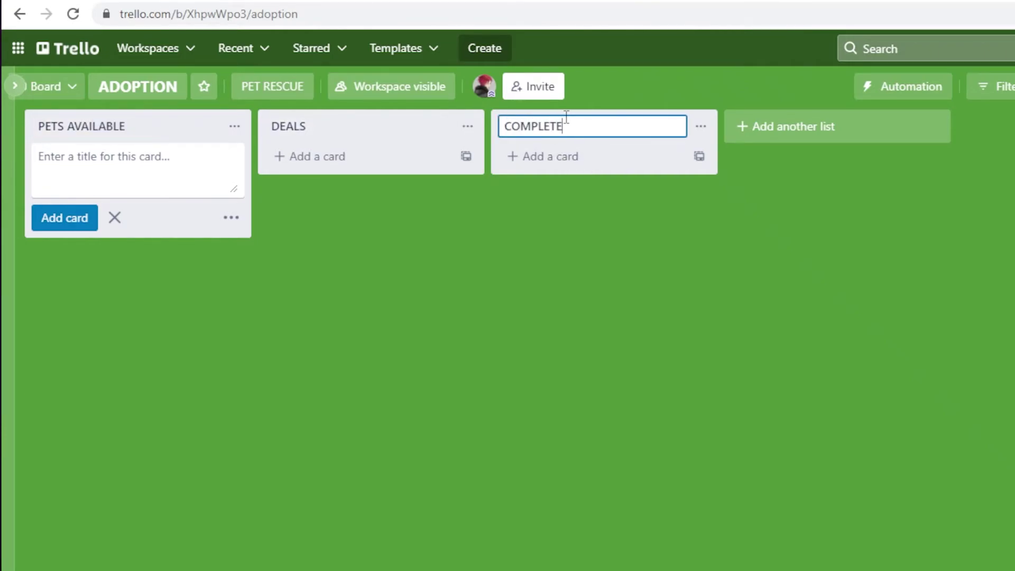
pyautogui.write('D ADOPTIONS')
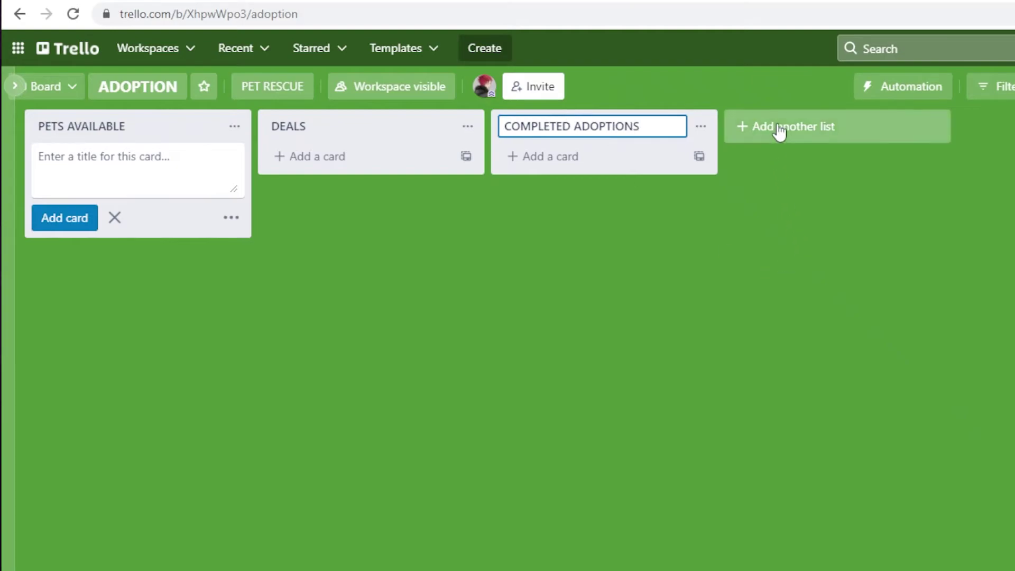
# - Begin a fourth list titled UNDER REVIEW, then discard it without saving
pyautogui.click(776, 128)
pyautogui.write('A')
pyautogui.press('BackSpace')
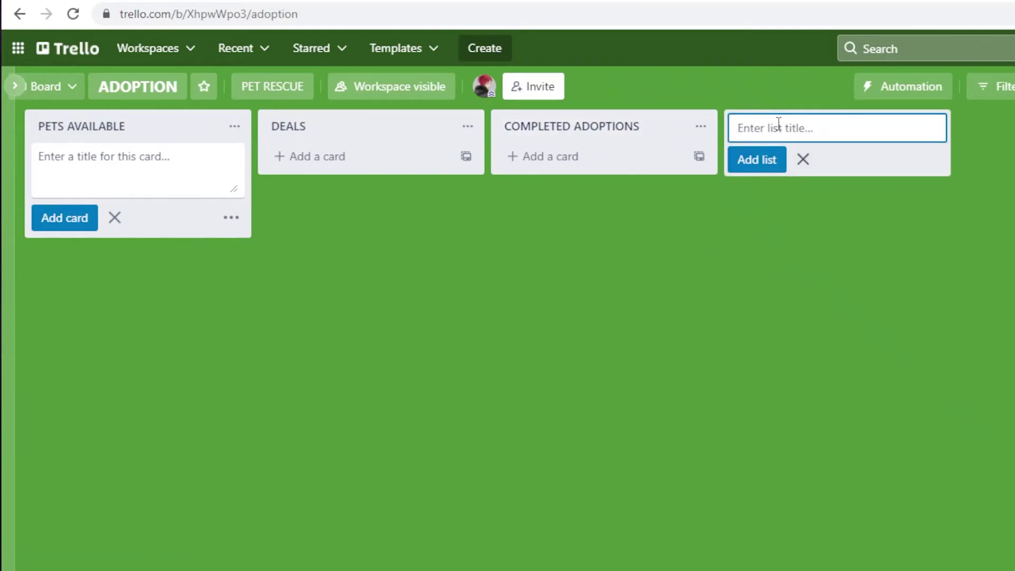
pyautogui.write('UNDER REVIEW')
pyautogui.click(720, 335)
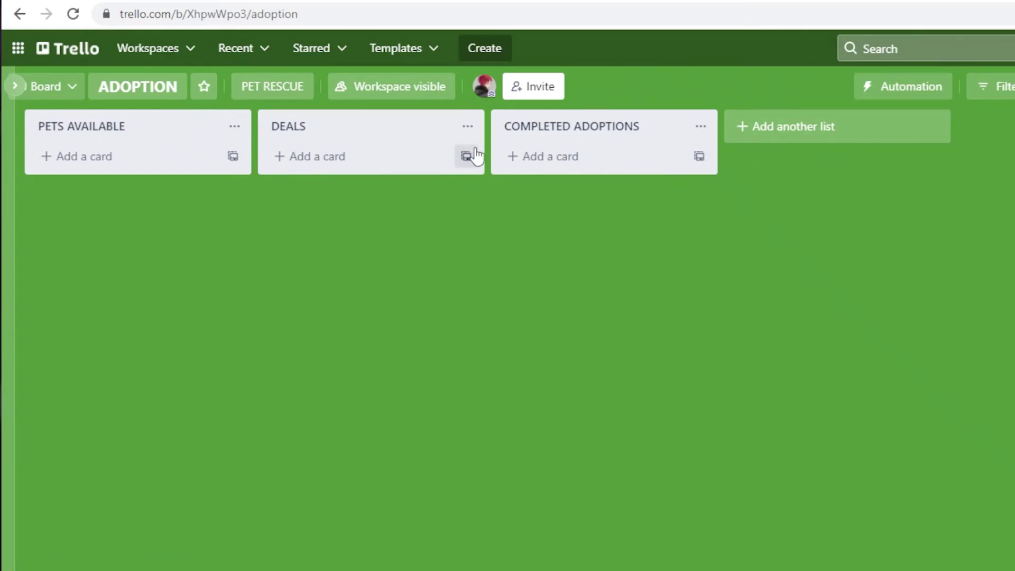
# - Create a PARROT card in Pets Available and drag it via Deals into Completed Adoptions
pyautogui.click(117, 165)
pyautogui.write('P')
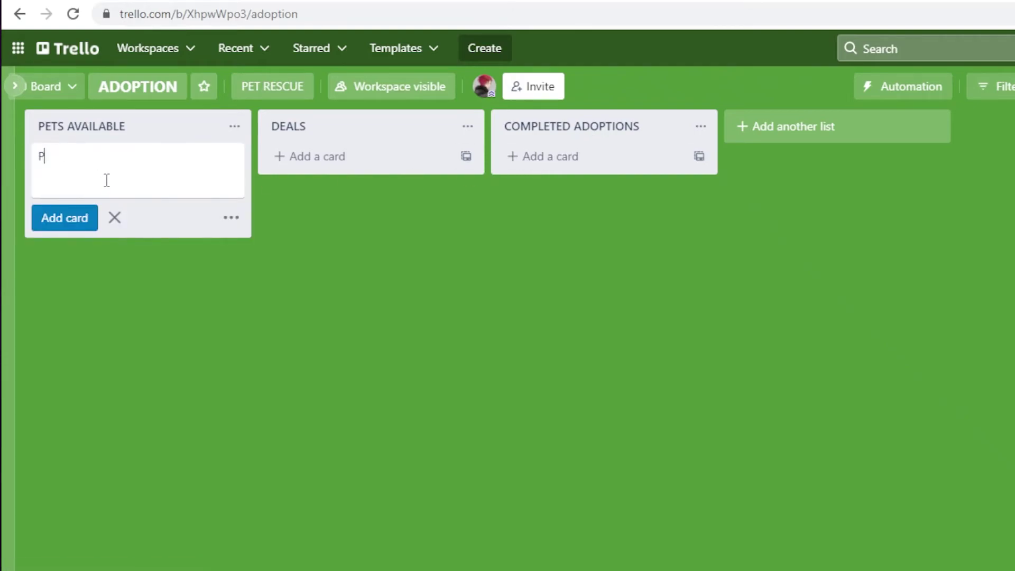
pyautogui.write('ARROT')
pyautogui.press('Return')
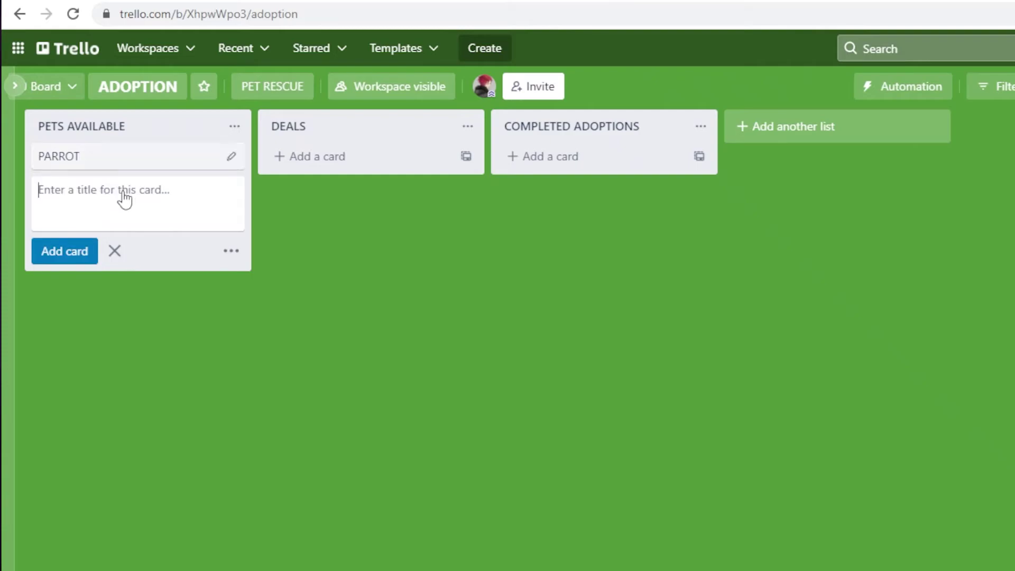
pyautogui.press('Escape')
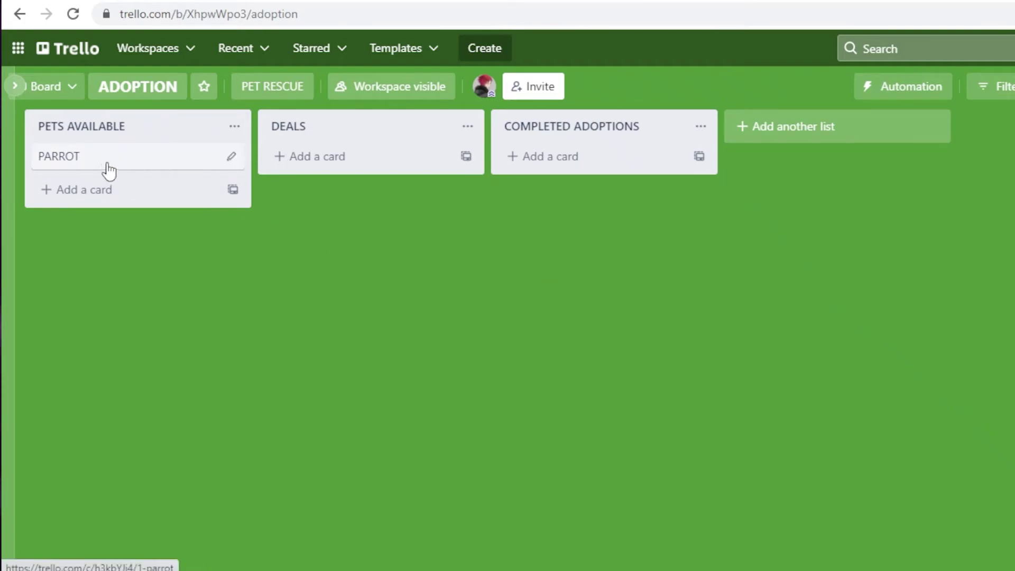
pyautogui.moveTo(103, 165); pyautogui.dragTo(340, 154)
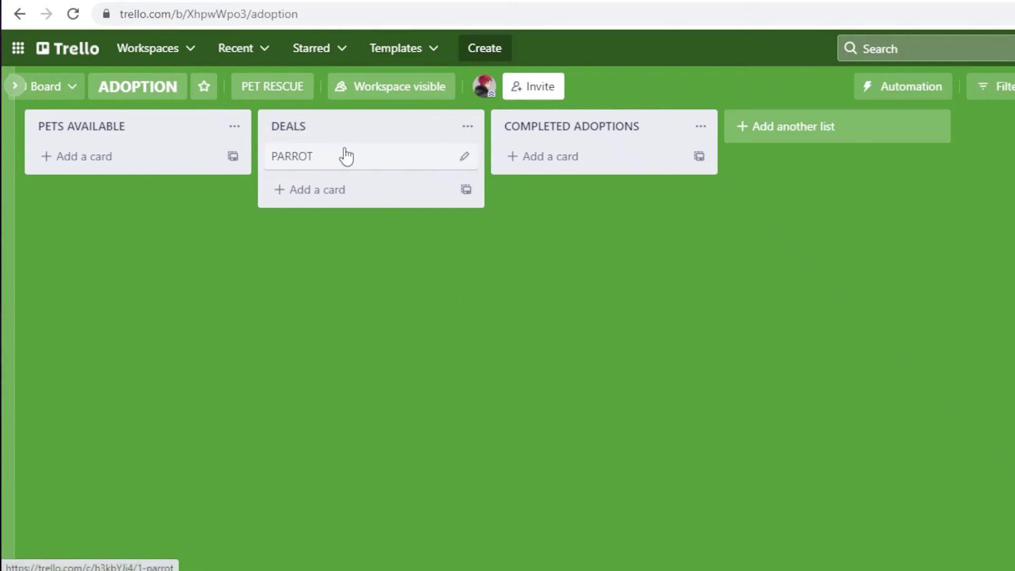
pyautogui.moveTo(334, 166); pyautogui.dragTo(594, 175)
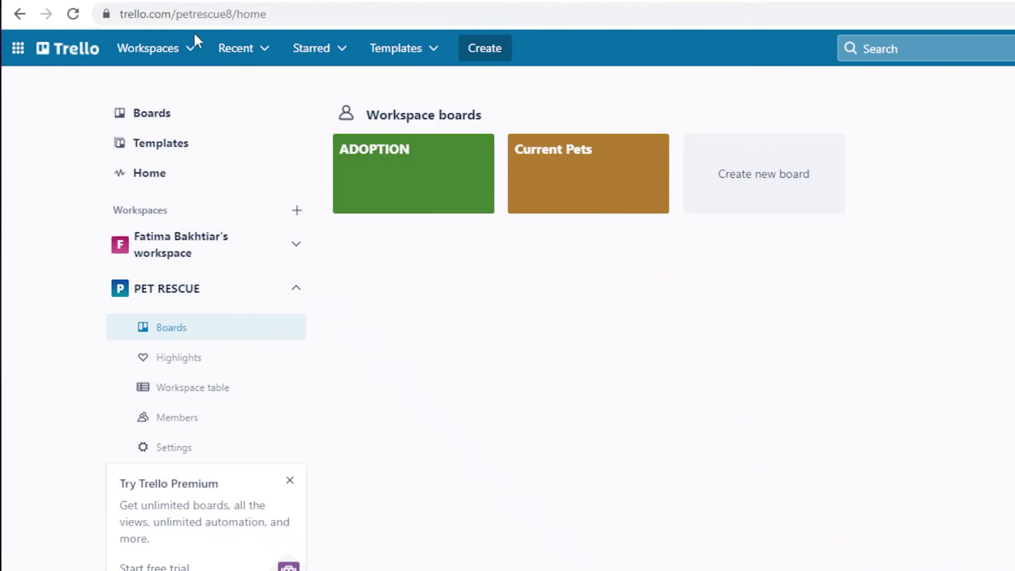
pyautogui.click(174, 50)
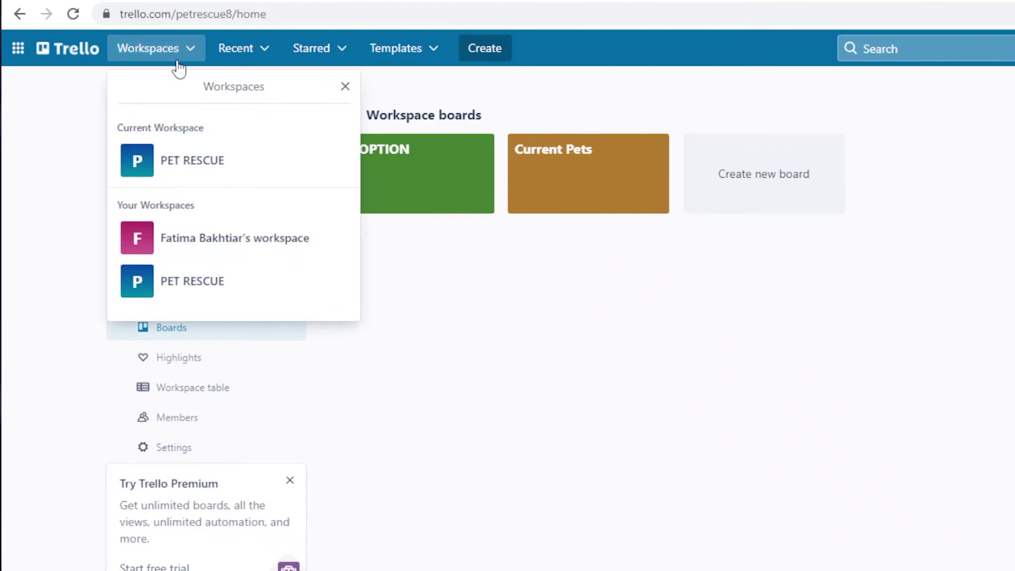
pyautogui.click(199, 236)
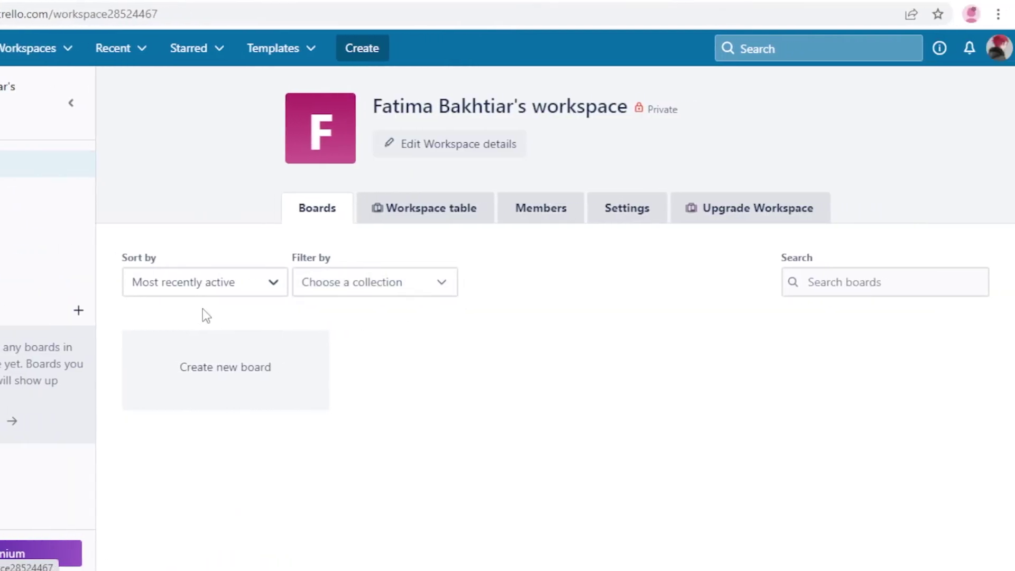
pyautogui.doubleClick(541, 106)
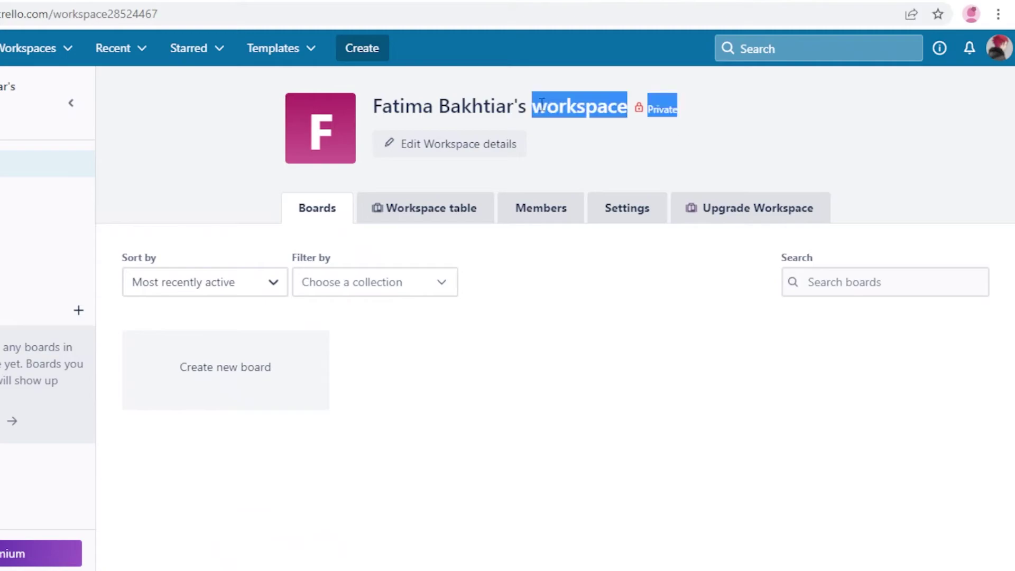
pyautogui.click(520, 119)
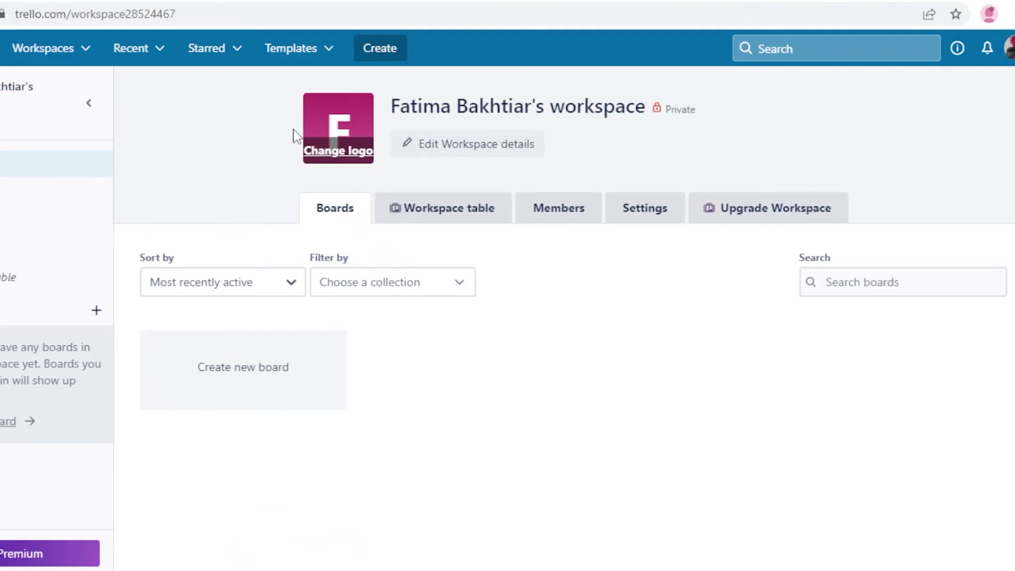
pyautogui.click(62, 52)
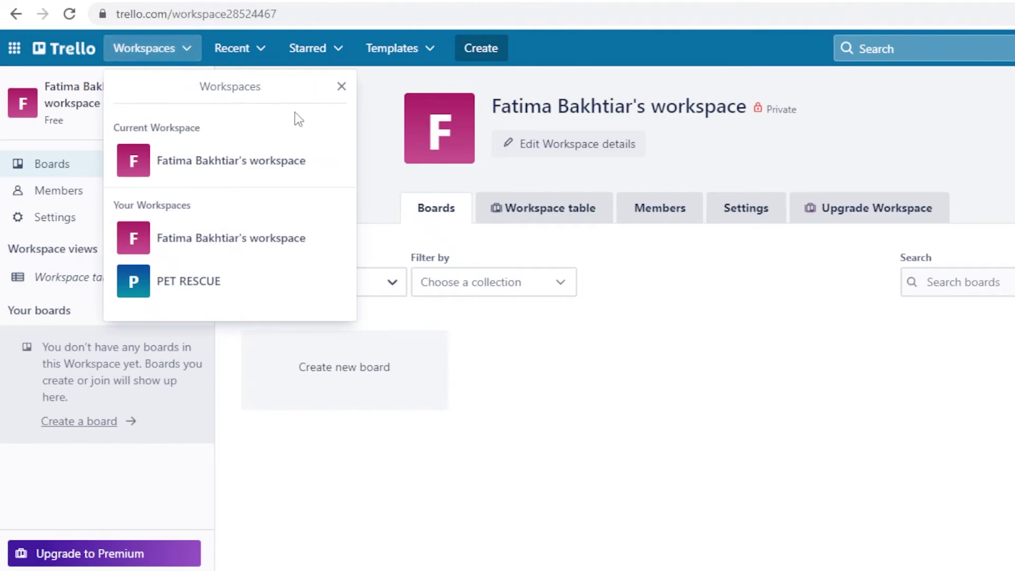
pyautogui.press('Escape')
pyautogui.click(135, 52)
pyautogui.click(66, 50)
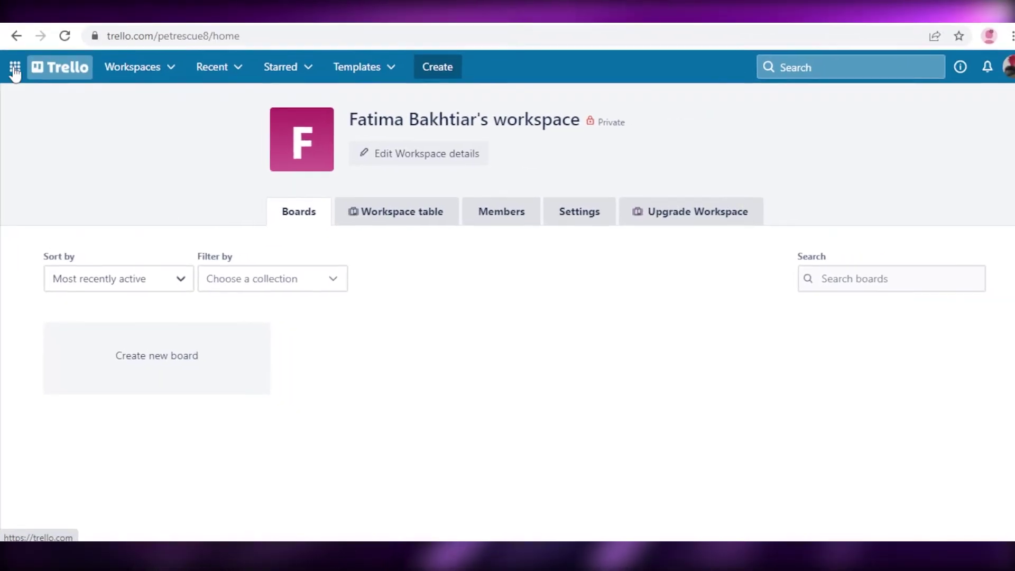
# - Browse the panel of other Atlassian products, then close it
pyautogui.click(15, 67)
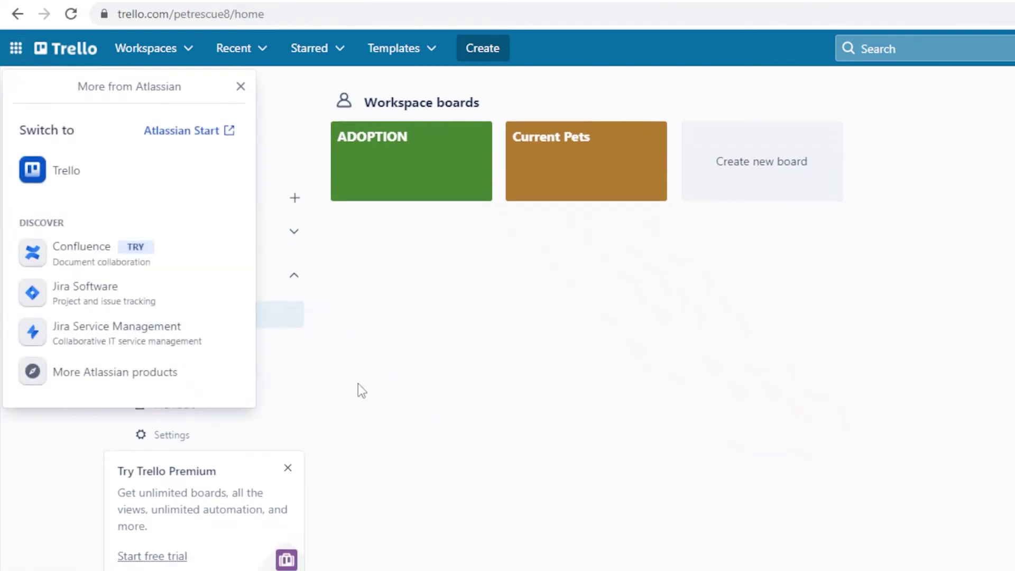
pyautogui.scroll(-1, 357, 384)
pyautogui.click(179, 531)
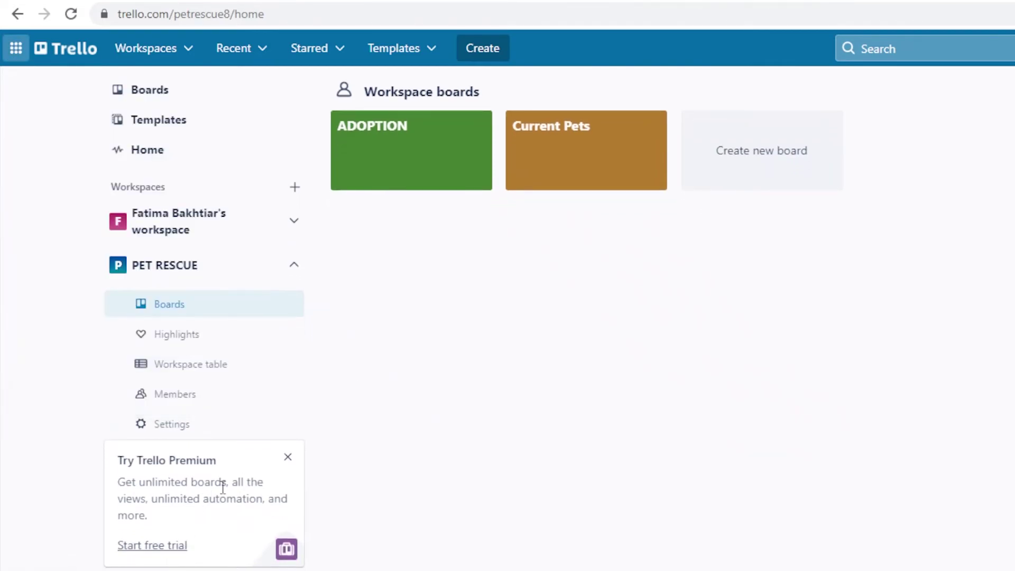
# - Go from the Premium free trial offer through the plan feature comparison to the Trello Enterprise page
pyautogui.click(129, 547)
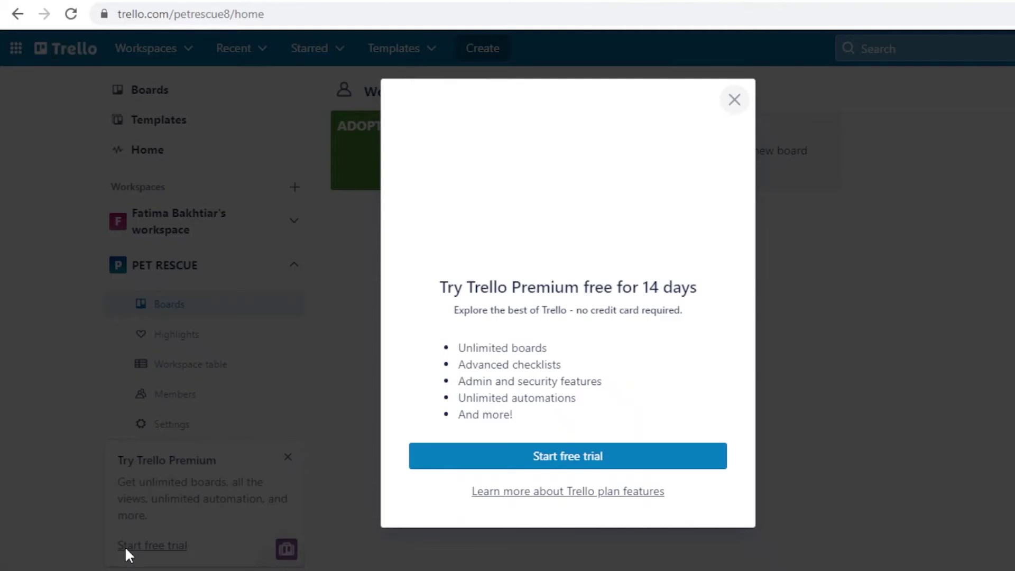
pyautogui.click(608, 492)
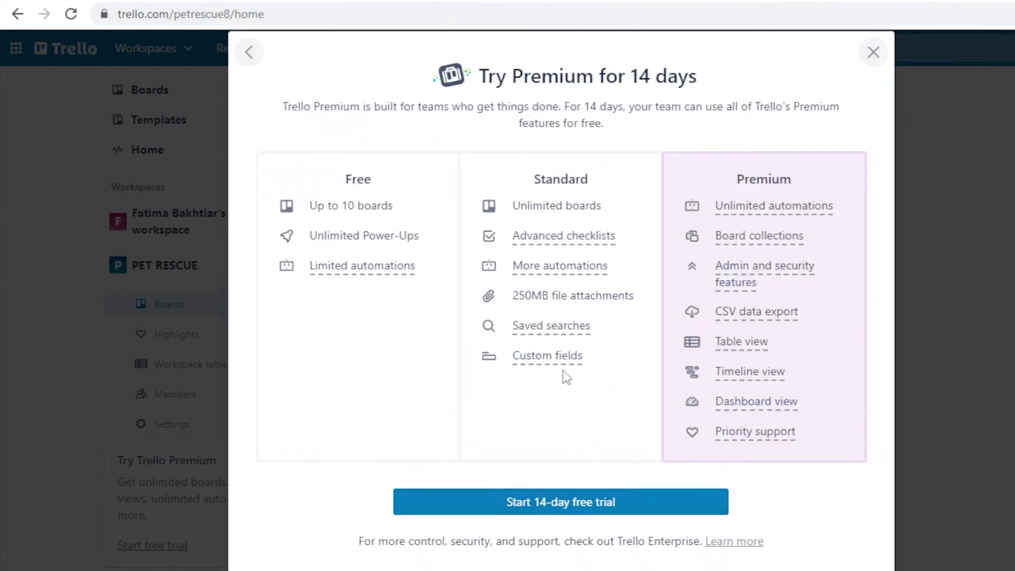
pyautogui.scroll(-1, 516, 253)
pyautogui.scroll(1, 502, 270)
pyautogui.click(735, 542)
pyautogui.scroll(-1, 380, 396)
pyautogui.scroll(1, 391, 381)
pyautogui.scroll(-1, 413, 350)
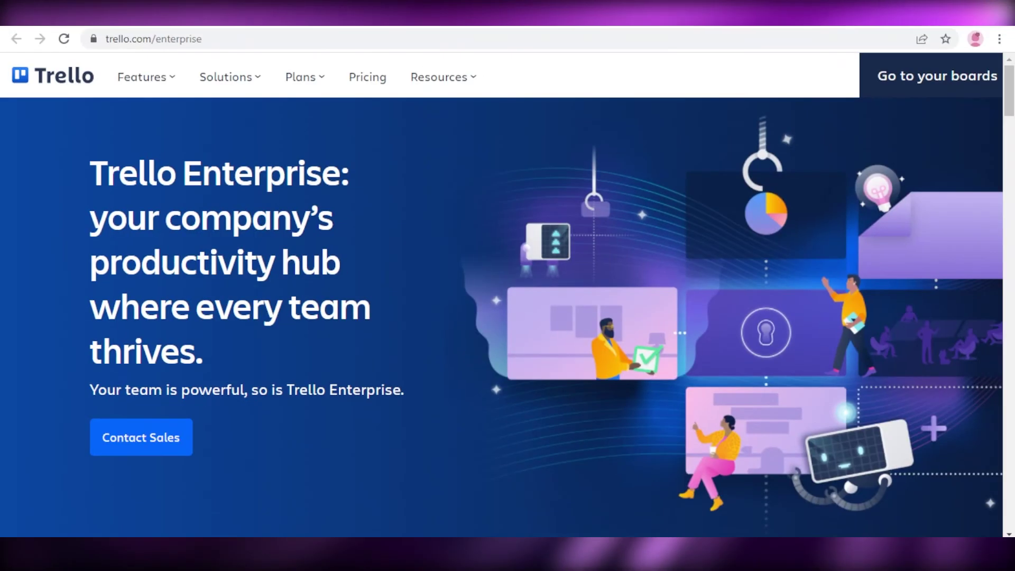
# - Review the Trello pricing page's plan prices and features
pyautogui.click(370, 79)
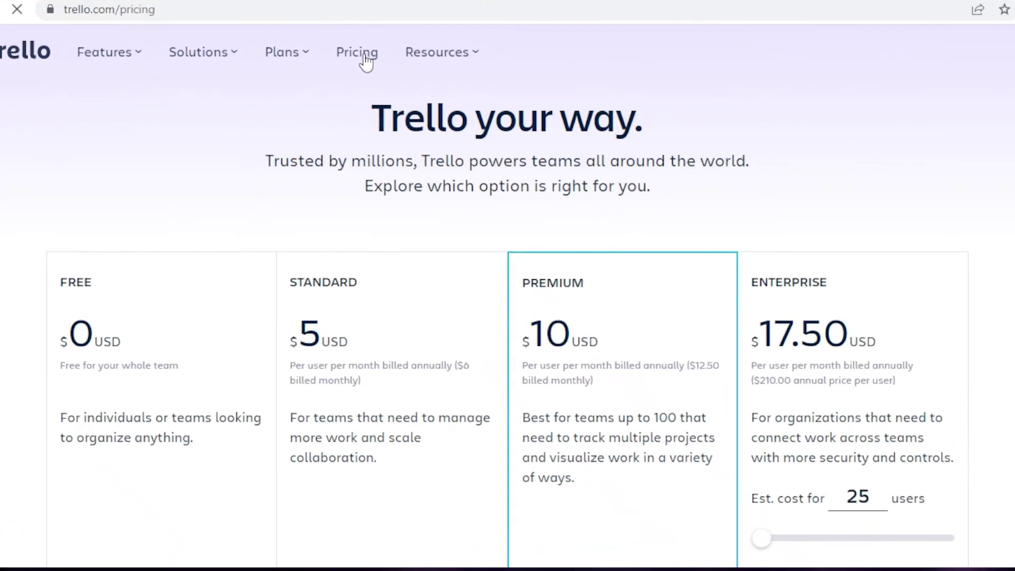
pyautogui.scroll(-2, 453, 146)
pyautogui.scroll(-2, 484, 190)
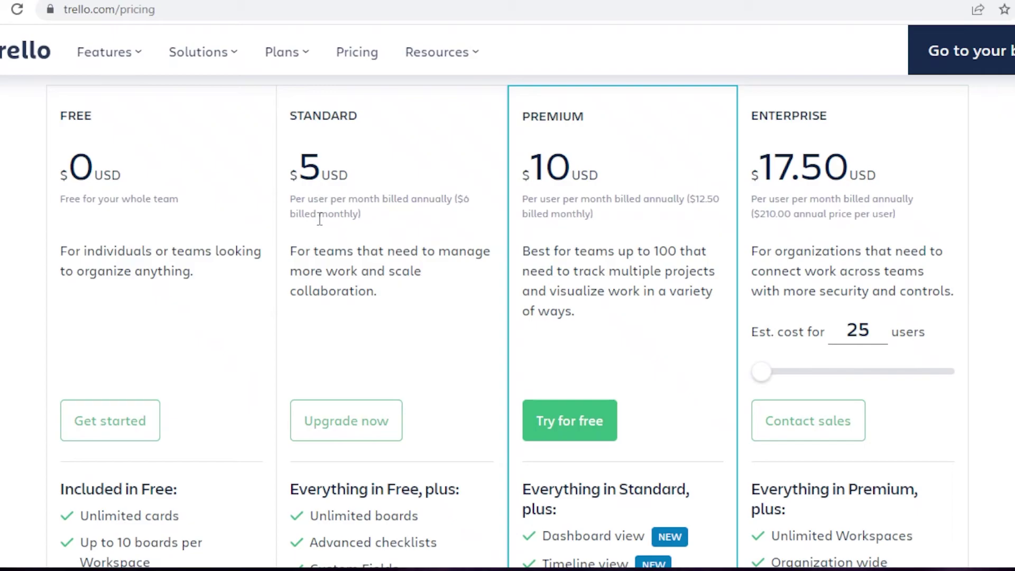
pyautogui.scroll(-1, 792, 292)
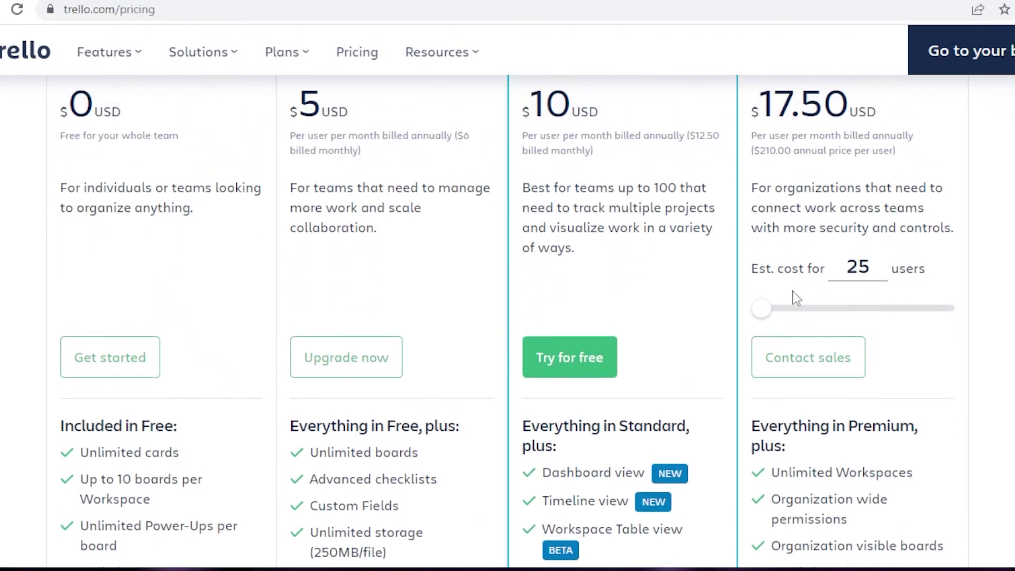
pyautogui.scroll(2, 792, 291)
pyautogui.scroll(-1, 789, 291)
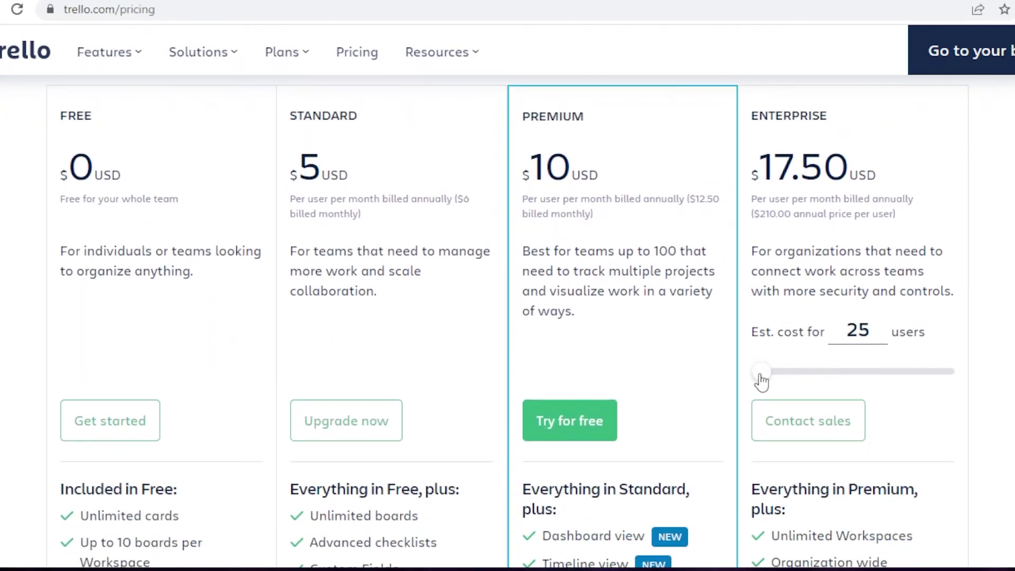
# - Estimate Enterprise pricing for 25 users, $17.50 per user
pyautogui.moveTo(761, 376); pyautogui.dragTo(771, 380)
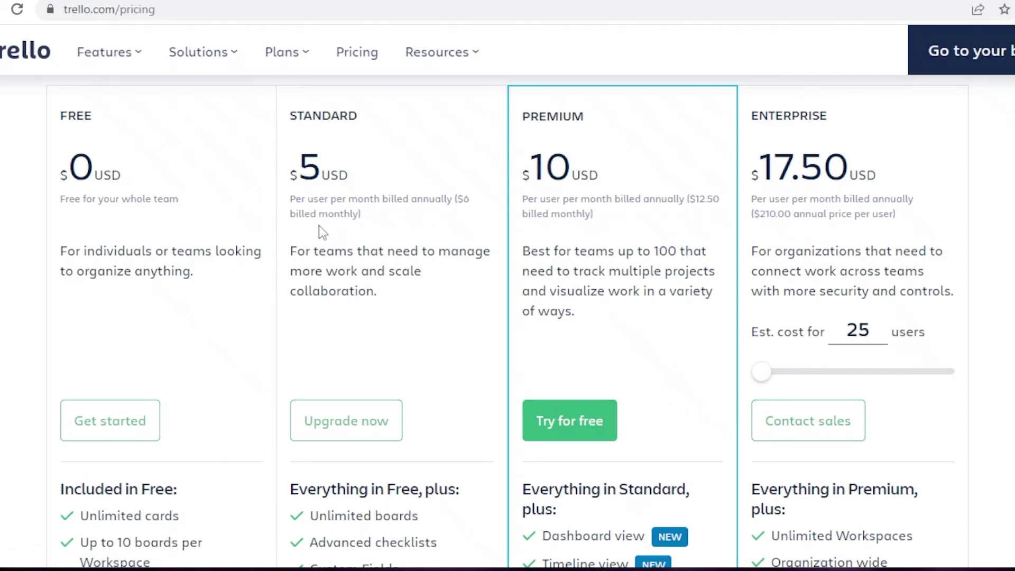
pyautogui.scroll(-1, 453, 256)
pyautogui.scroll(3, 442, 287)
pyautogui.scroll(-6, 418, 324)
pyautogui.scroll(-4, 419, 324)
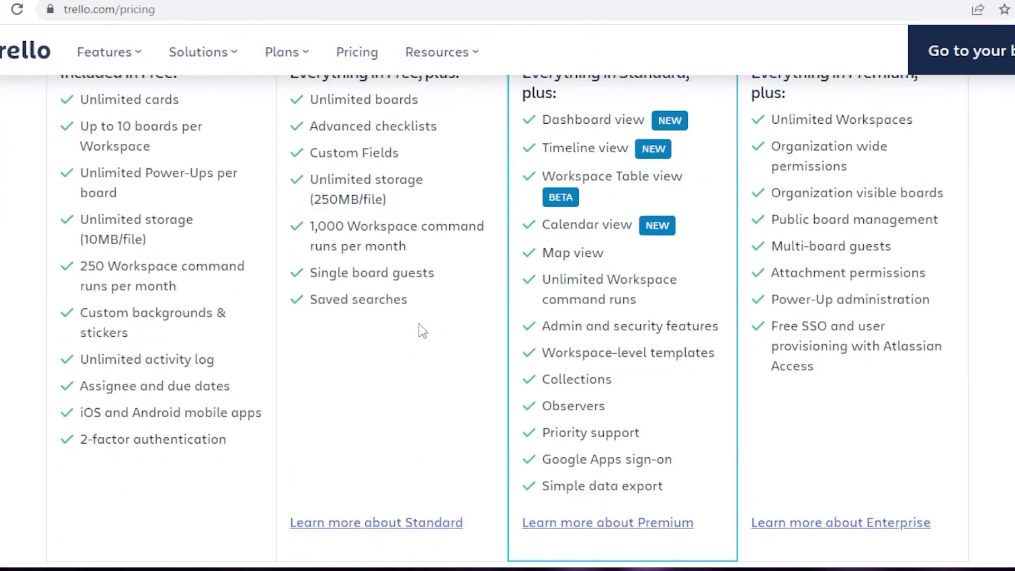
pyautogui.scroll(4, 419, 323)
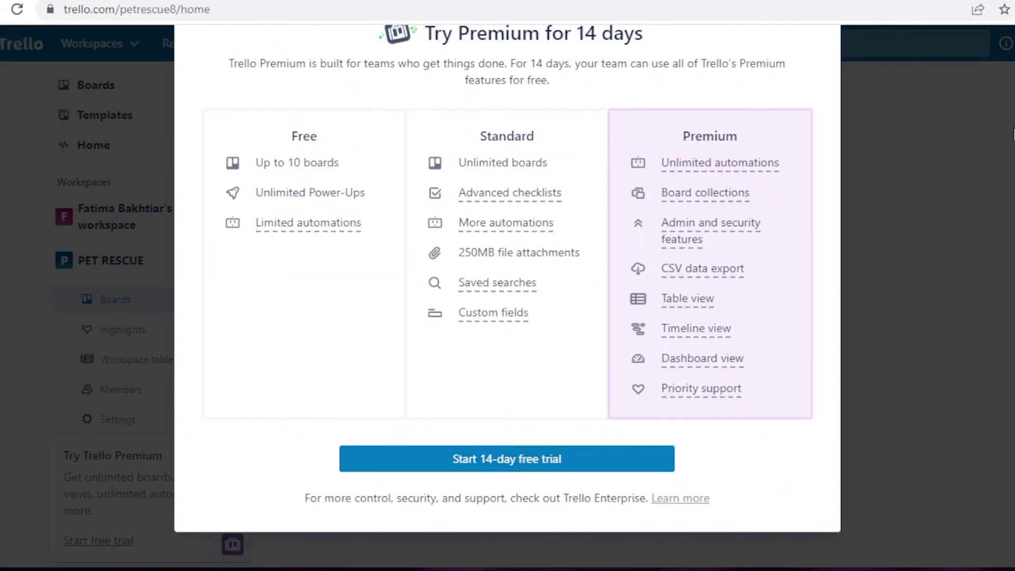
pyautogui.click(1012, 134)
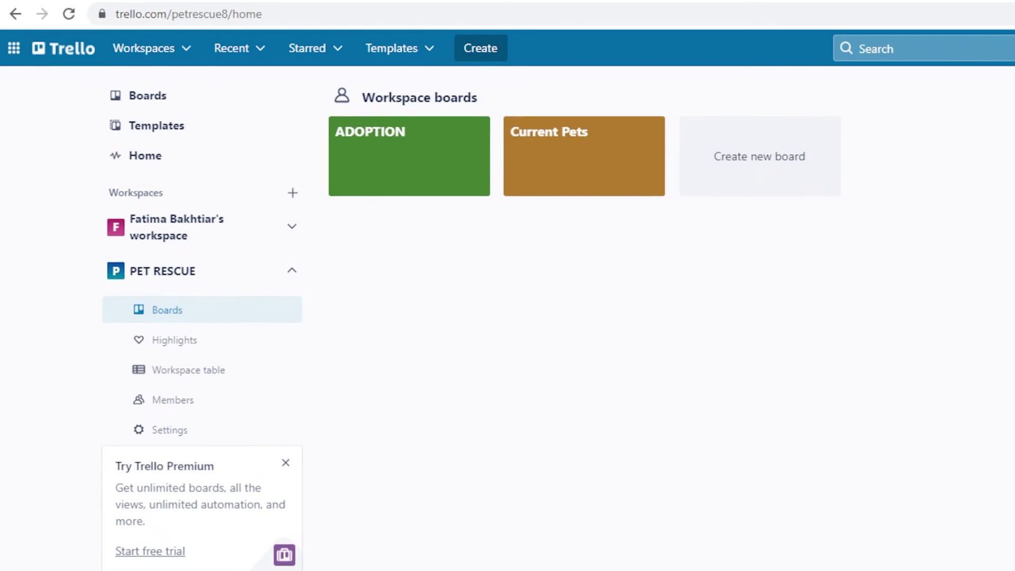